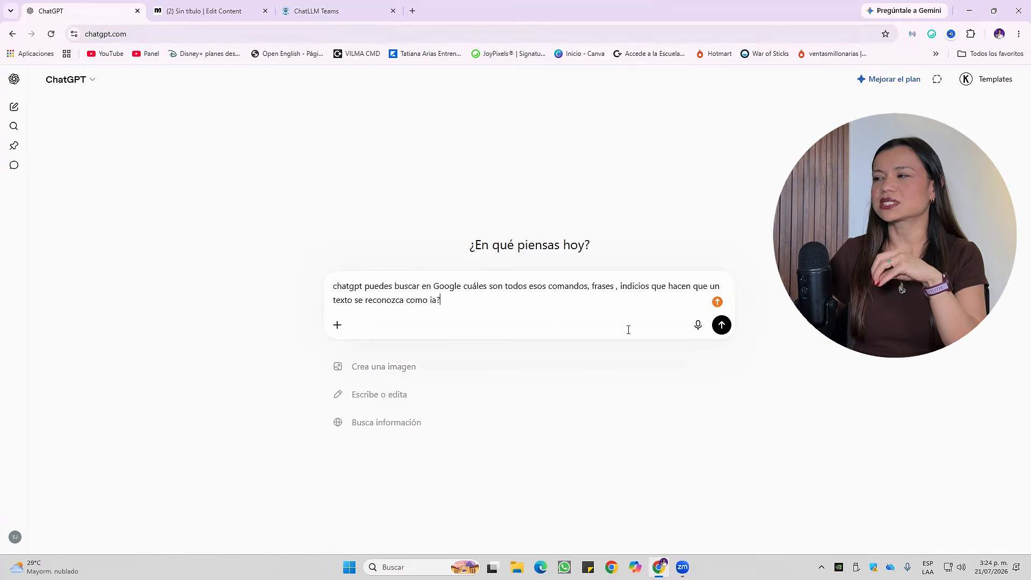
- Send the drafted question about commands, phrases and signs that make a text recognizable as AI, and review the first signals in the answer
{"action": "left_click", "coordinate": [721, 326]}
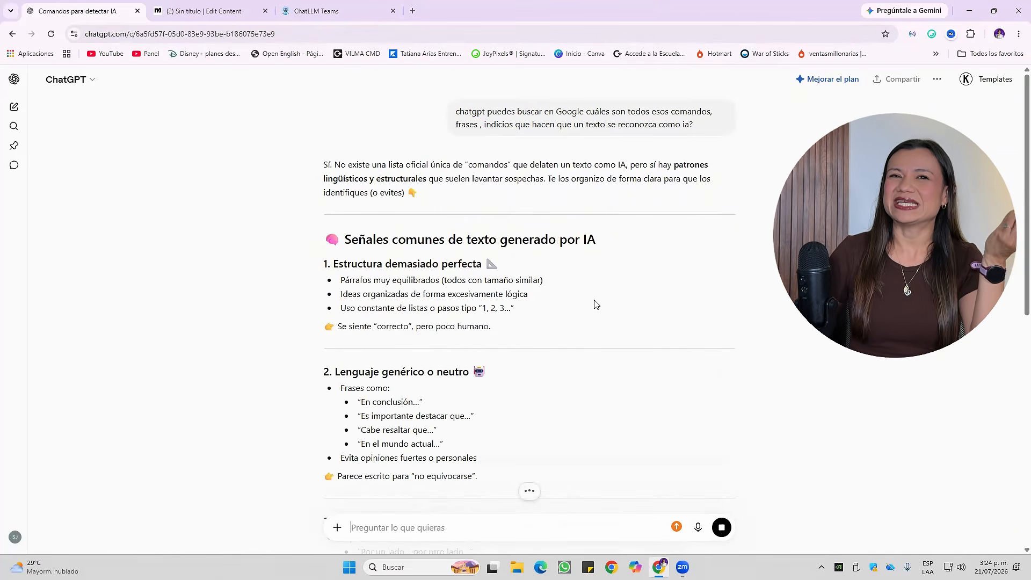
{"action": "scroll", "coordinate": [482, 255], "scroll_direction": "down", "scroll_amount": 2}
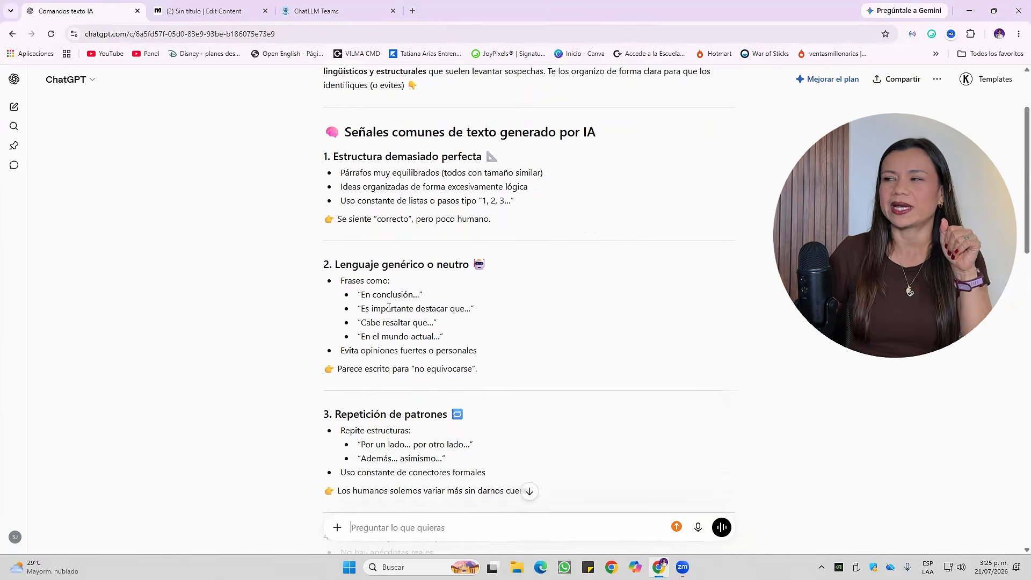
{"action": "scroll", "coordinate": [337, 253], "scroll_direction": "up", "scroll_amount": 1}
{"action": "scroll", "coordinate": [337, 252], "scroll_direction": "up", "scroll_amount": 2}
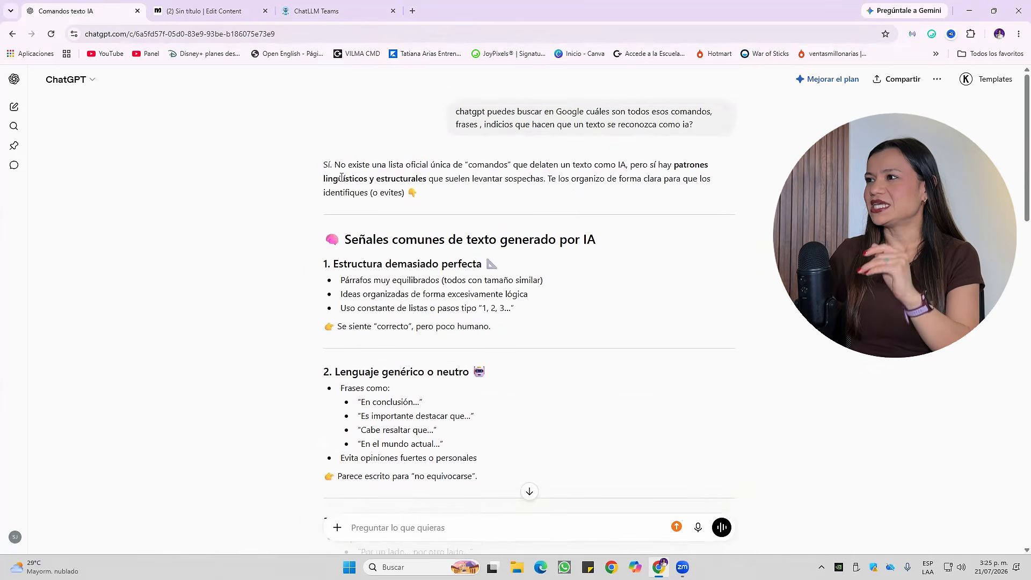
{"action": "left_click_drag", "start_coordinate": [324, 163], "coordinate": [601, 286]}
{"action": "left_click", "coordinate": [603, 313]}
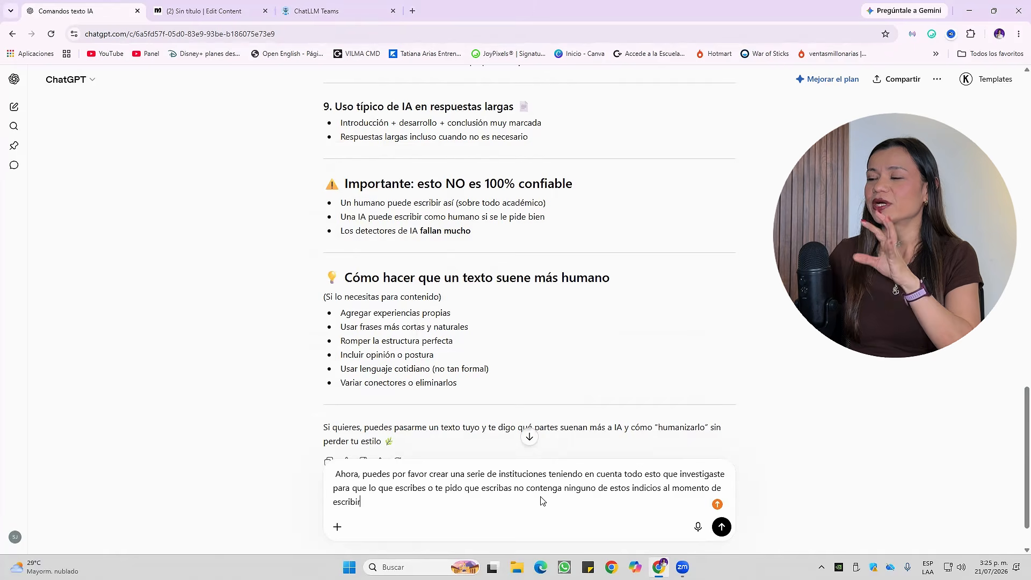
- Send the drafted request for a series of writing instructions that avoid the researched AI signs, and read the base instruction
{"action": "left_click", "coordinate": [722, 527]}
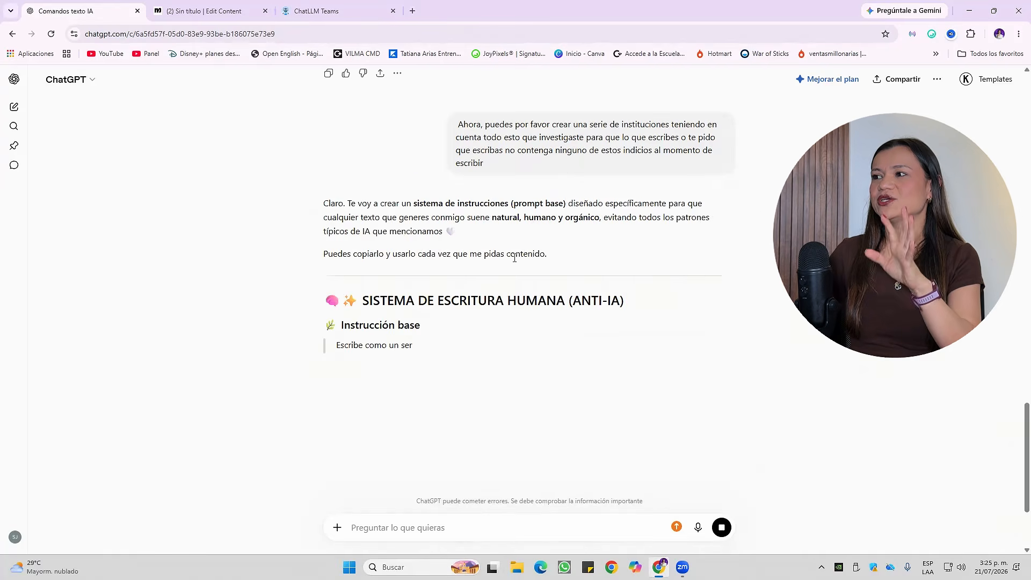
{"action": "scroll", "coordinate": [521, 275], "scroll_direction": "down", "scroll_amount": 1}
{"action": "scroll", "coordinate": [521, 275], "scroll_direction": "down", "scroll_amount": 1}
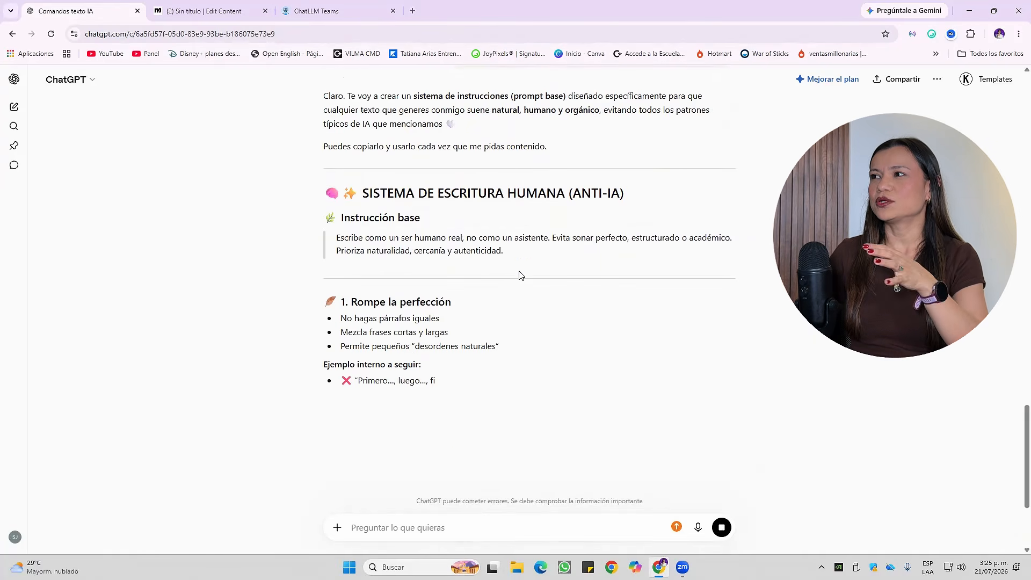
{"action": "scroll", "coordinate": [524, 282], "scroll_direction": "up", "scroll_amount": 1}
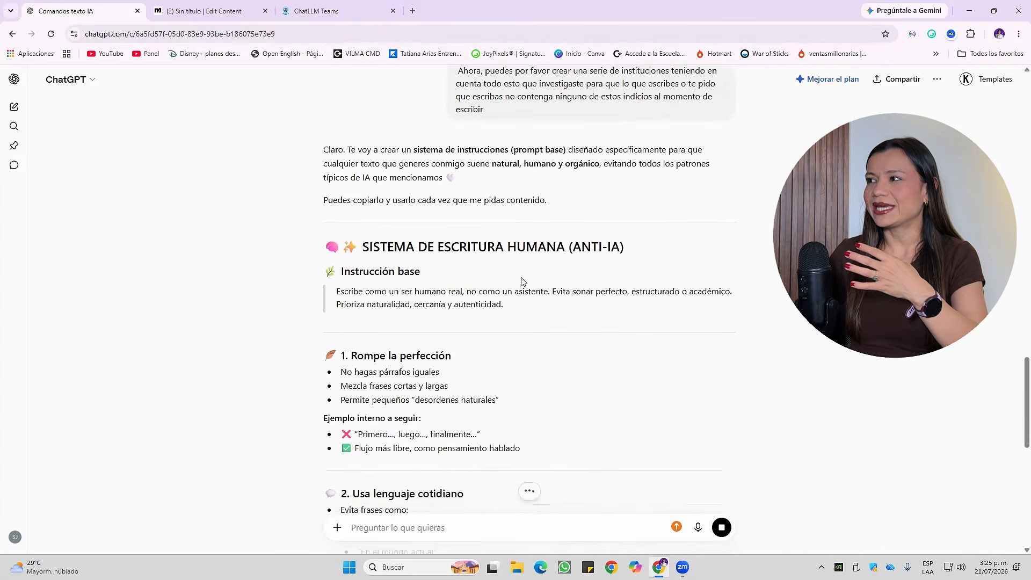
- Examine the numbered rules of the "SISTEMA DE ESCRITURA HUMANA (ANTI-IA)" answer through to its usage section
{"action": "scroll", "coordinate": [523, 282], "scroll_direction": "down", "scroll_amount": 1}
{"action": "scroll", "coordinate": [517, 312], "scroll_direction": "down", "scroll_amount": 4}
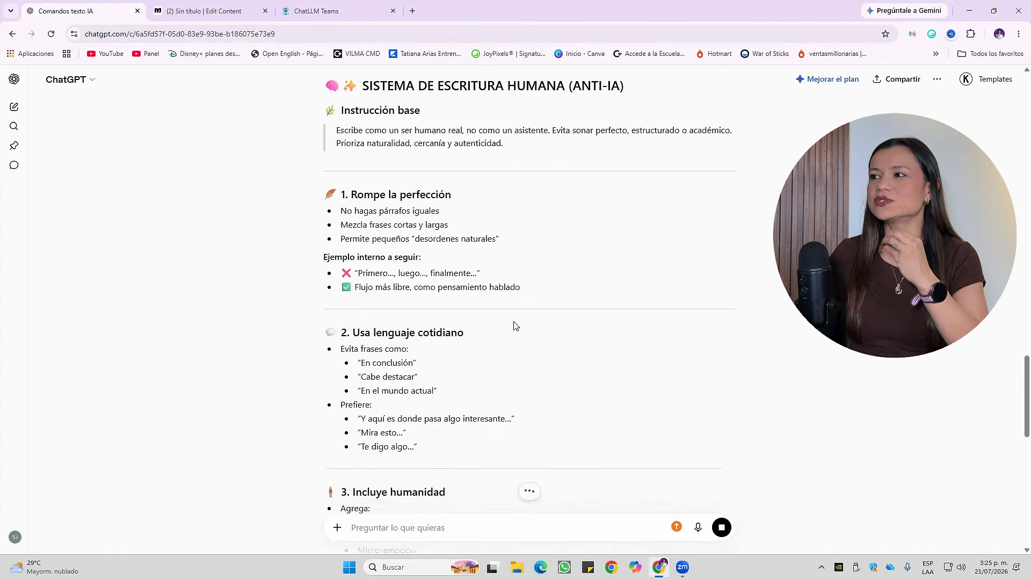
{"action": "scroll", "coordinate": [516, 324], "scroll_direction": "down", "scroll_amount": 2}
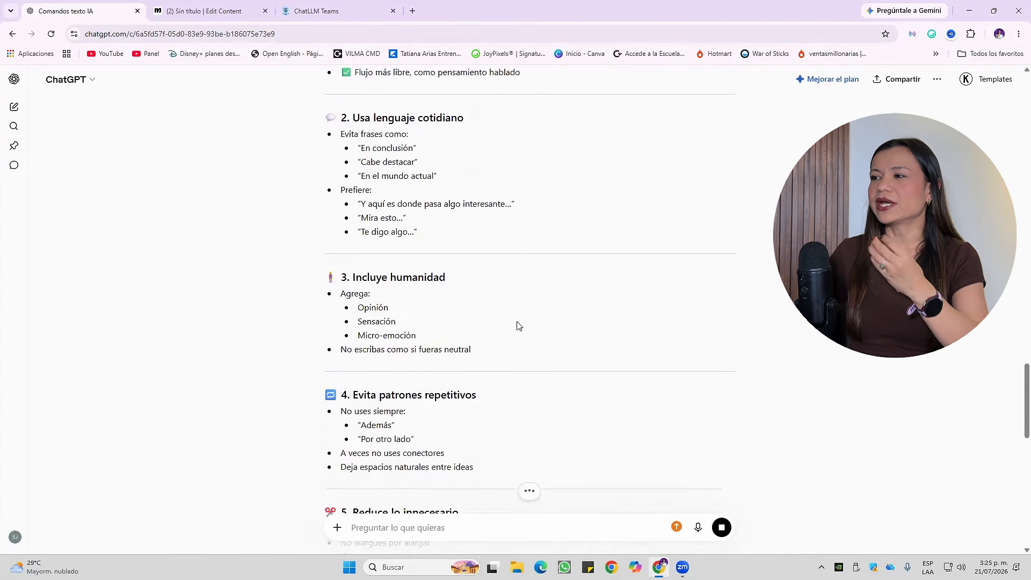
{"action": "scroll", "coordinate": [533, 373], "scroll_direction": "down", "scroll_amount": 1}
{"action": "scroll", "coordinate": [533, 380], "scroll_direction": "down", "scroll_amount": 2}
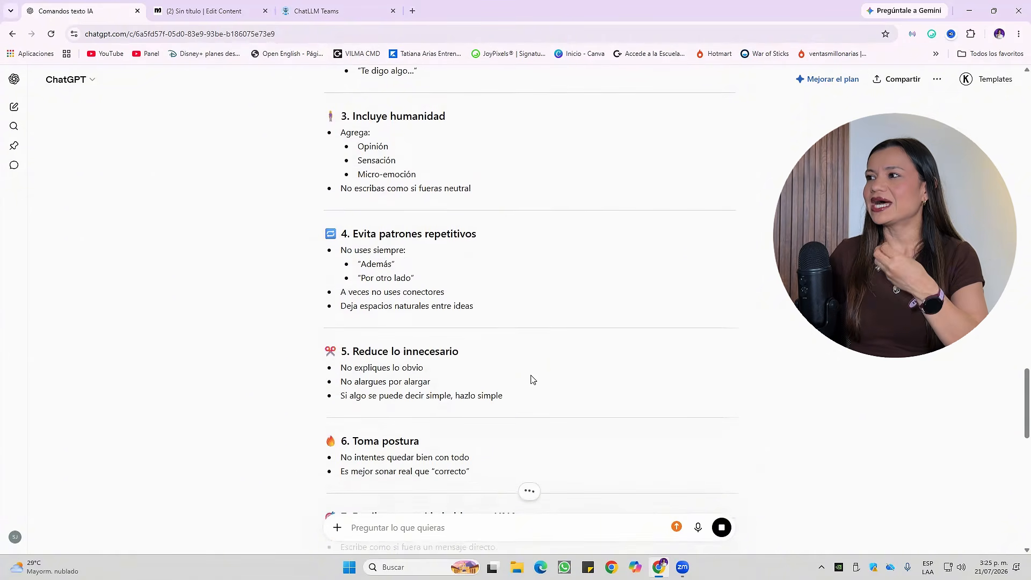
{"action": "scroll", "coordinate": [531, 379], "scroll_direction": "down", "scroll_amount": 5}
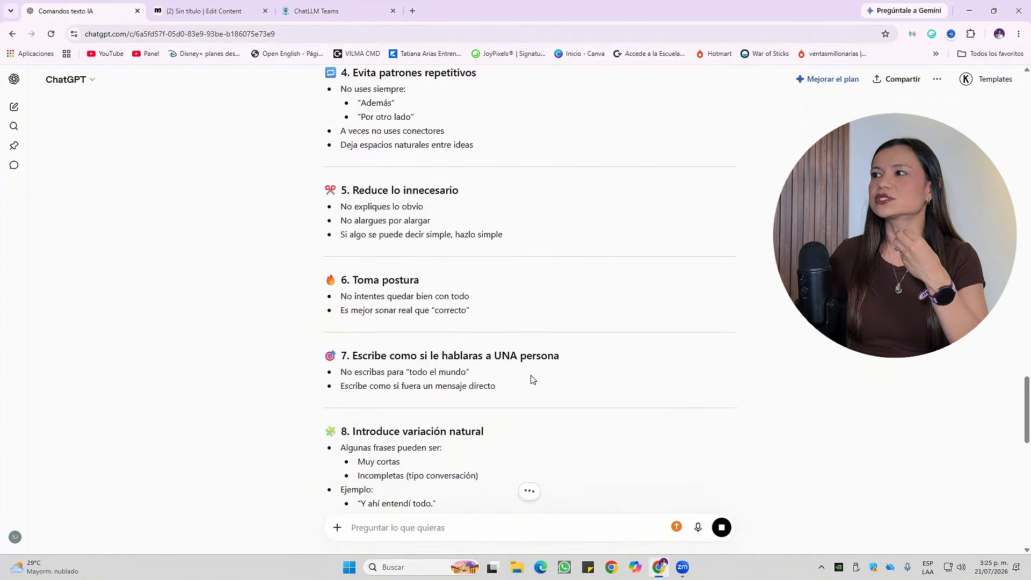
{"action": "double_click", "coordinate": [402, 173]}
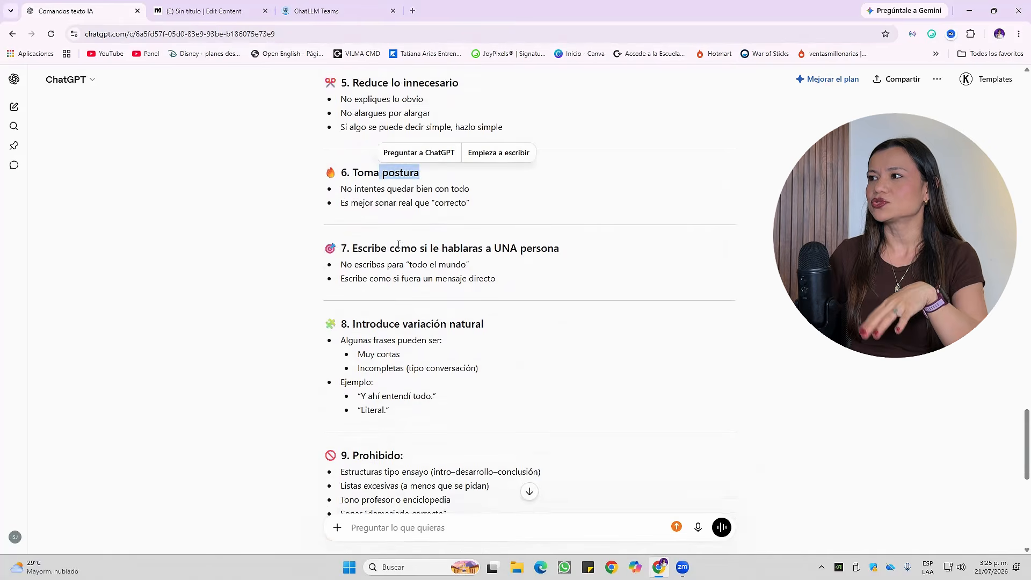
{"action": "left_click_drag", "start_coordinate": [402, 248], "coordinate": [529, 260]}
{"action": "scroll", "coordinate": [504, 350], "scroll_direction": "down", "scroll_amount": 3}
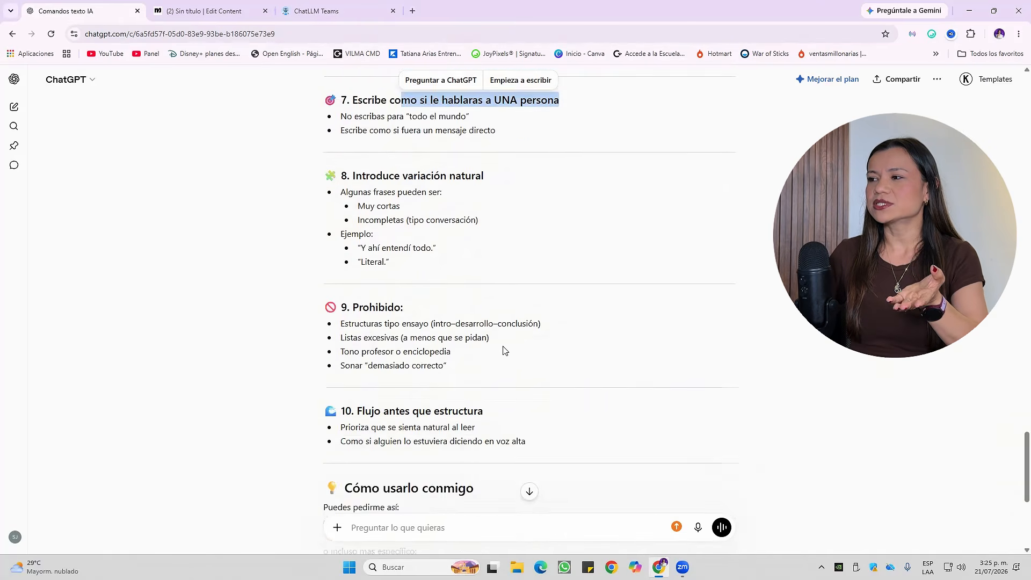
{"action": "scroll", "coordinate": [468, 344], "scroll_direction": "down", "scroll_amount": 6}
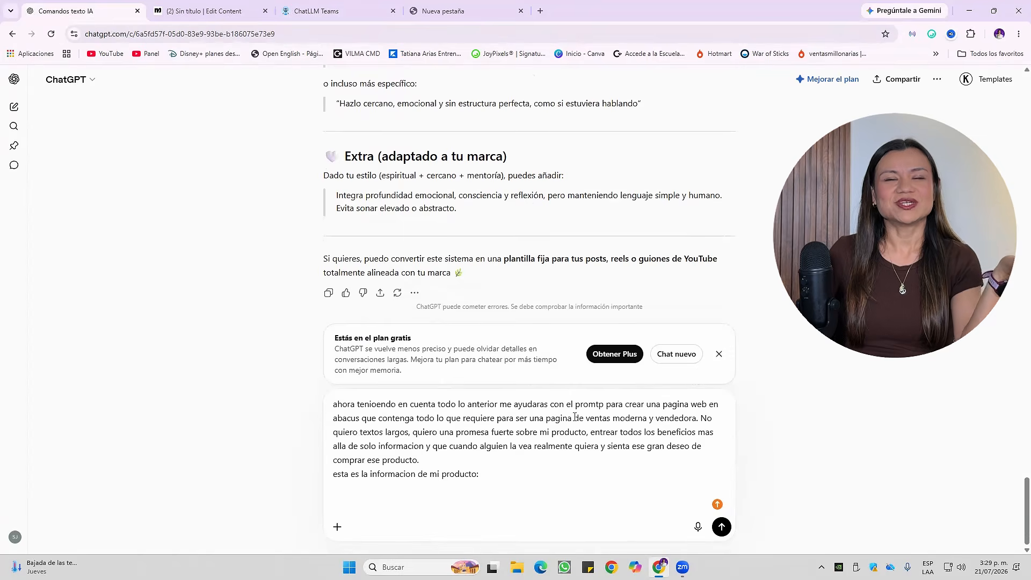
- Review the drafted sales page request, checking its wording on modern design, product promise, benefits and buying desire
{"action": "scroll", "coordinate": [472, 387], "scroll_direction": "up", "scroll_amount": 2}
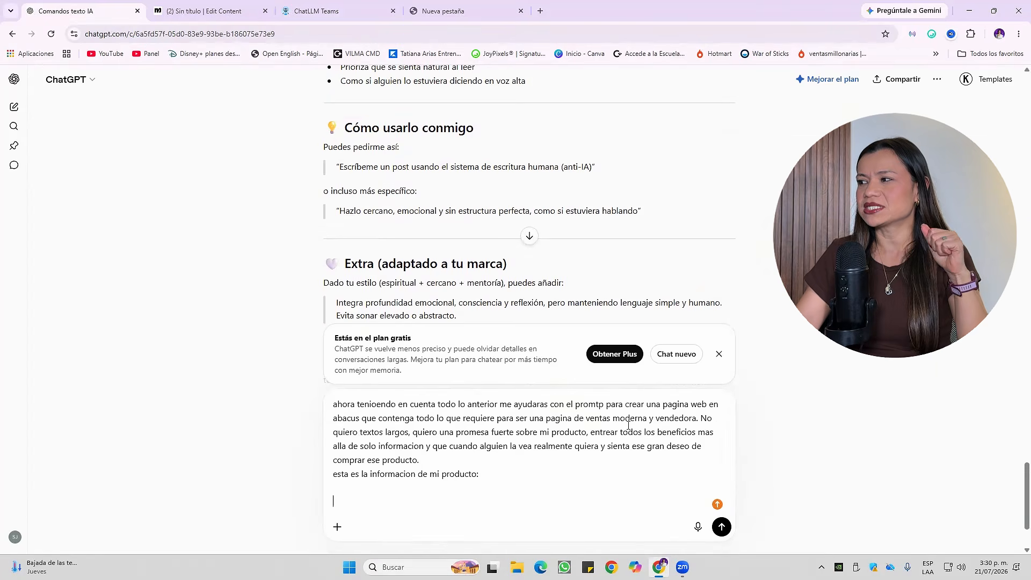
{"action": "left_click_drag", "start_coordinate": [613, 418], "coordinate": [652, 420]}
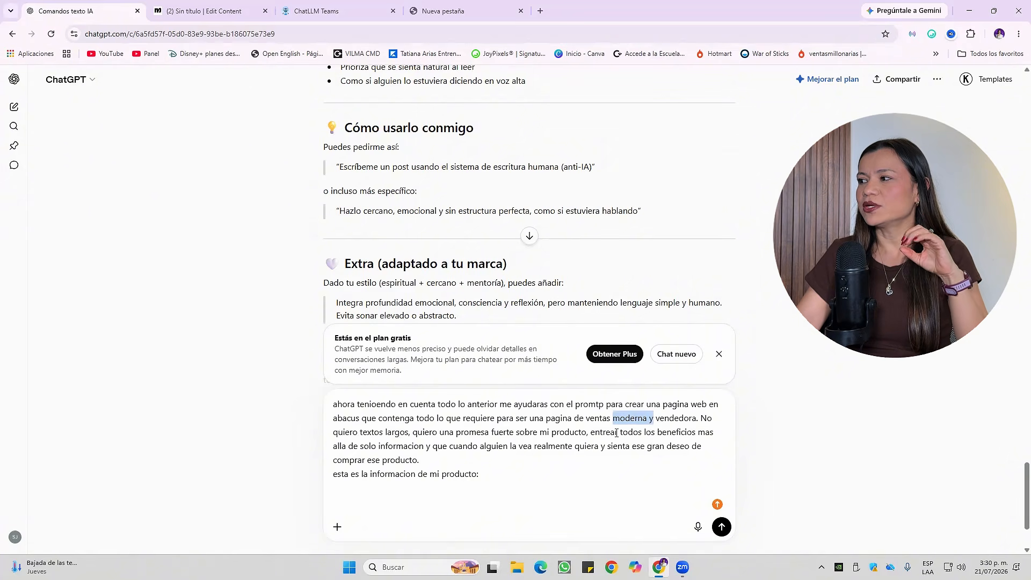
{"action": "left_click_drag", "start_coordinate": [617, 433], "coordinate": [563, 433]}
{"action": "left_click_drag", "start_coordinate": [385, 446], "coordinate": [428, 446]}
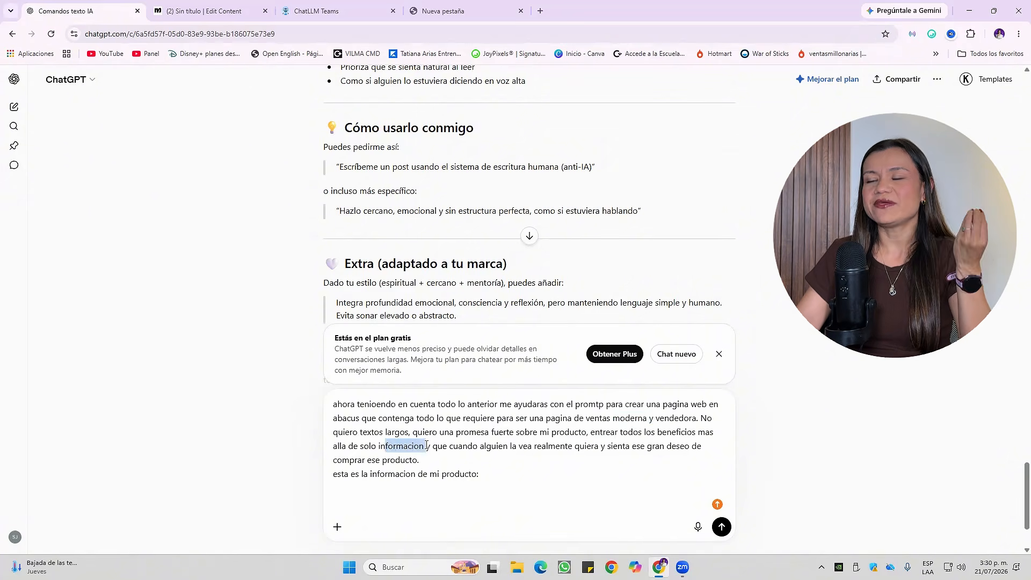
{"action": "left_click_drag", "start_coordinate": [503, 446], "coordinate": [627, 448]}
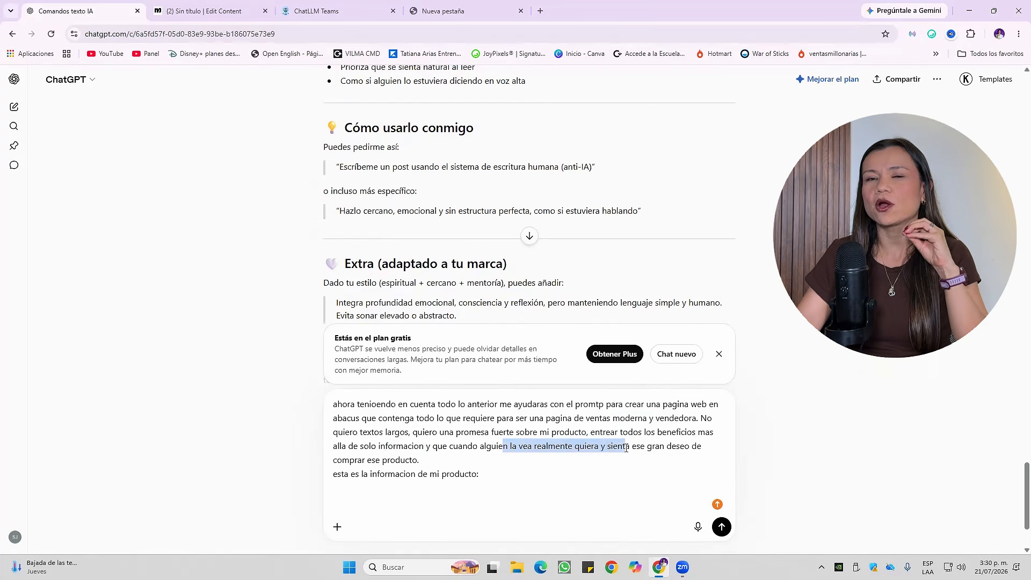
- Paste the copied membership information below "esta es la informacion de mi producto:" and send the request
{"action": "left_click", "coordinate": [500, 474]}
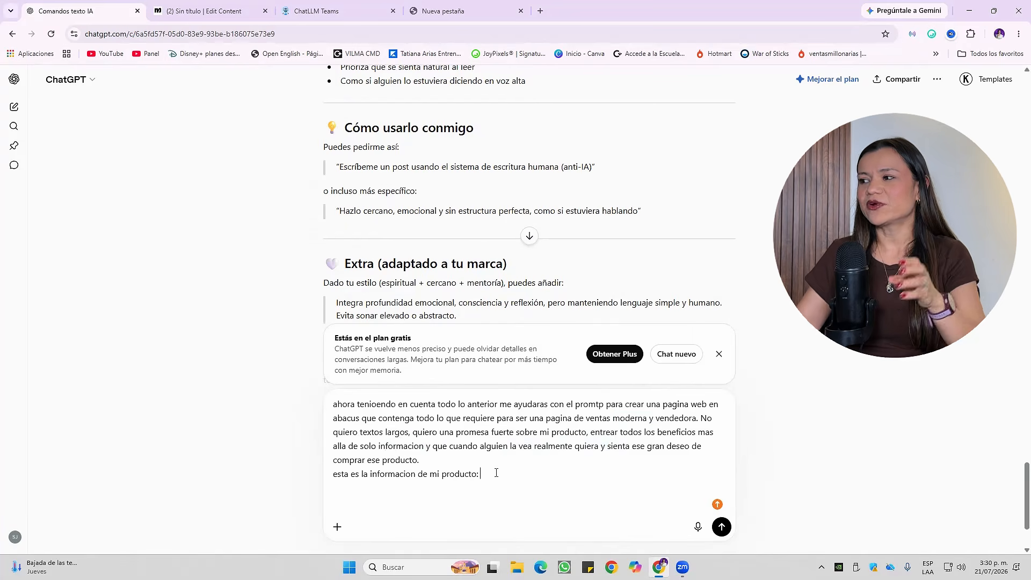
{"action": "key", "text": "shift+Return"}
{"action": "key", "text": "shift+Return"}
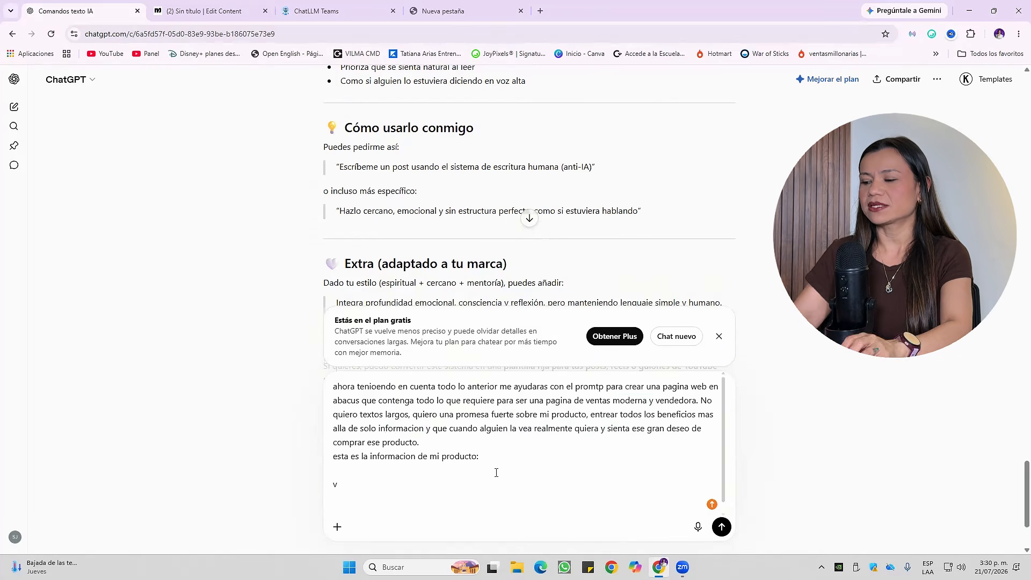
{"action": "key", "text": "ctrl+v"}
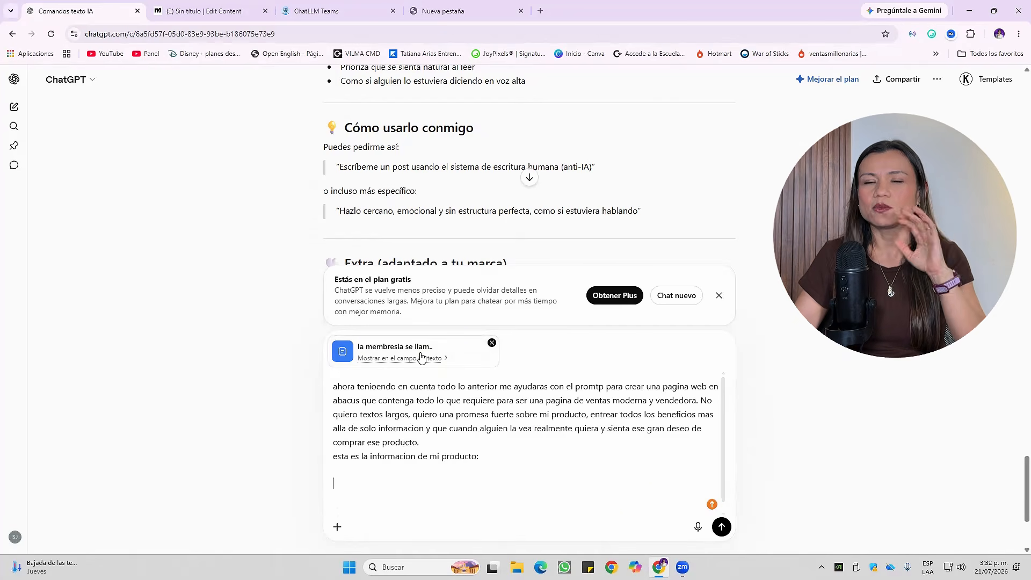
{"action": "left_click", "coordinate": [722, 528]}
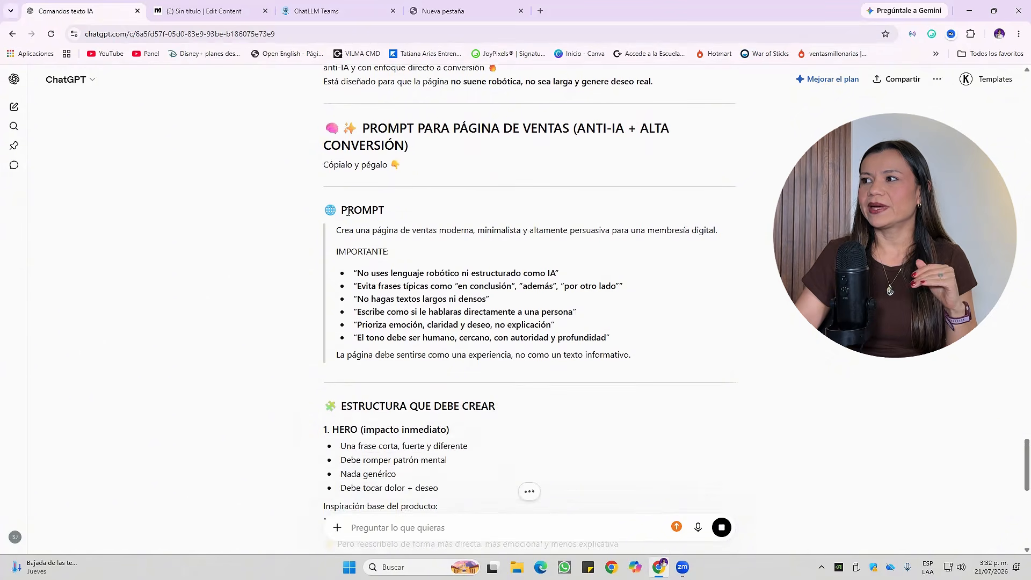
- Copy the generated sales page prompt, from "Crea una página de ventas moderna" through the end of the product context section
{"action": "left_click_drag", "start_coordinate": [336, 230], "coordinate": [630, 311]}
{"action": "scroll", "coordinate": [697, 288], "scroll_direction": "down", "scroll_amount": 1}
{"action": "scroll", "coordinate": [629, 306], "scroll_direction": "down", "scroll_amount": 12}
{"action": "scroll", "coordinate": [623, 304], "scroll_direction": "down", "scroll_amount": 14}
{"action": "scroll", "coordinate": [622, 304], "scroll_direction": "down", "scroll_amount": 3}
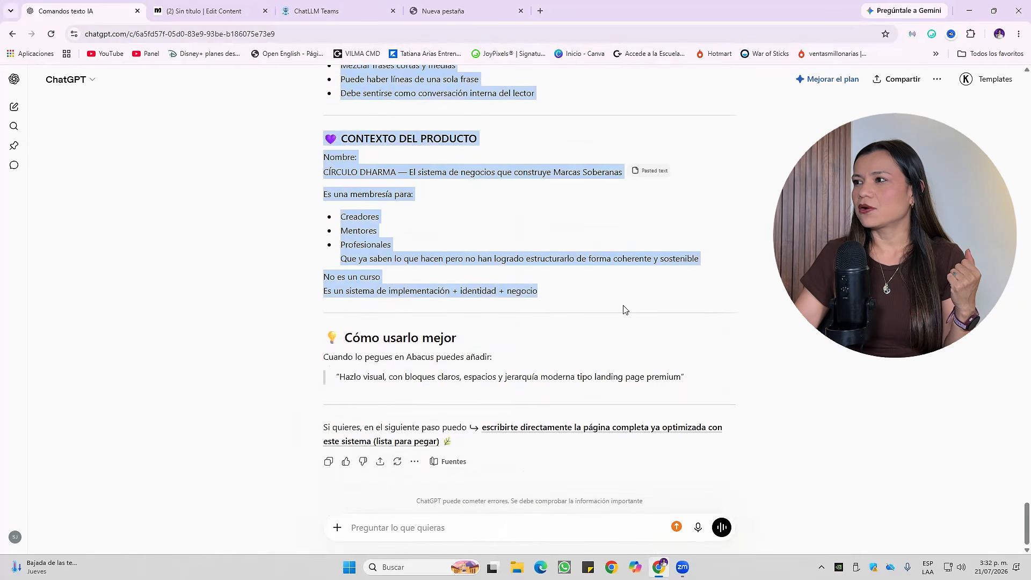
- Switch to Abacus ChatLLM Teams and examine the earlier membership web page request, from its attached images down to the pricing plans
{"action": "left_click", "coordinate": [318, 11]}
{"action": "scroll", "coordinate": [325, 198], "scroll_direction": "up", "scroll_amount": 15}
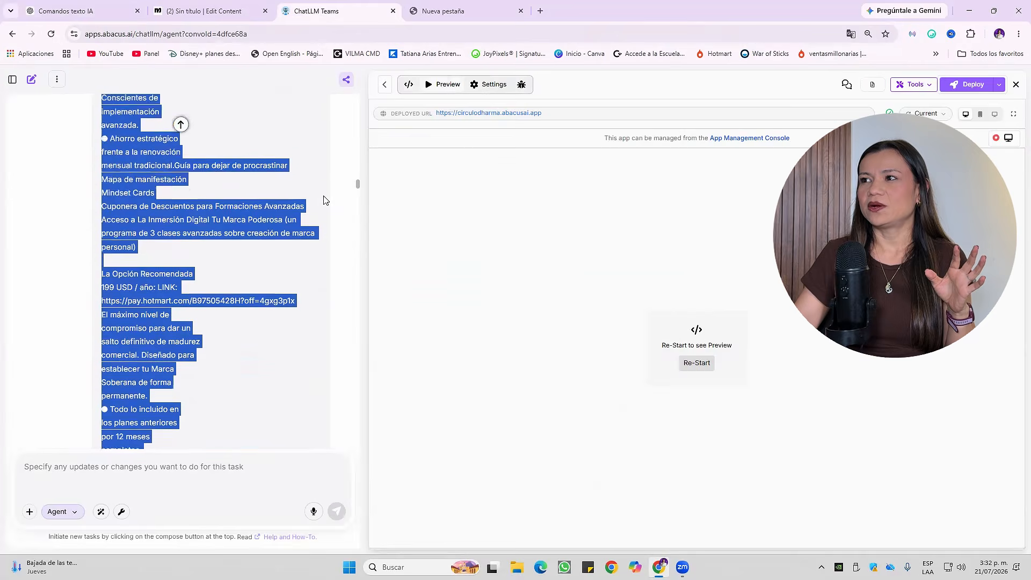
{"action": "scroll", "coordinate": [317, 178], "scroll_direction": "up", "scroll_amount": 15}
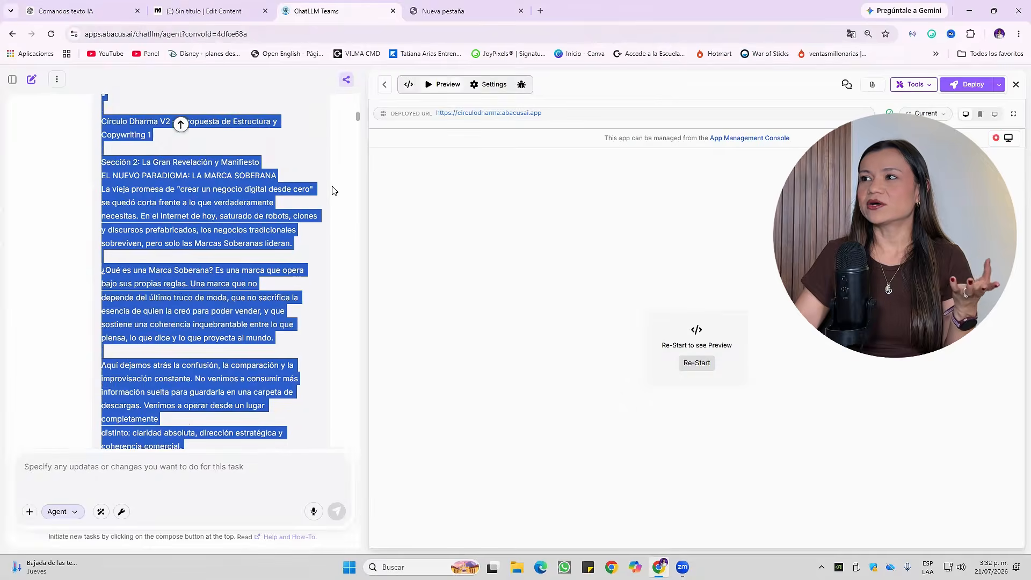
{"action": "left_click", "coordinate": [328, 165]}
{"action": "scroll", "coordinate": [241, 231], "scroll_direction": "up", "scroll_amount": 3}
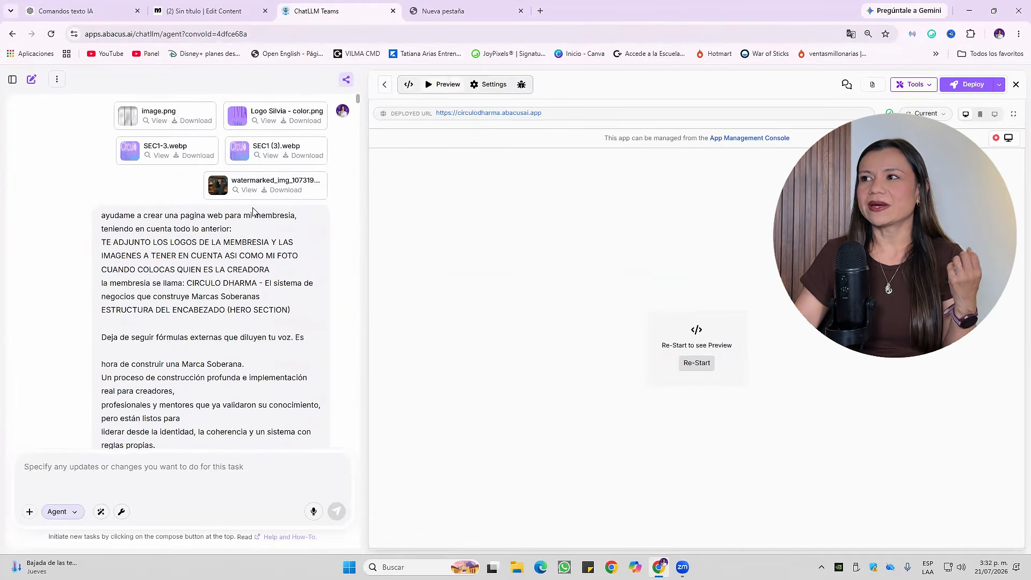
{"action": "scroll", "coordinate": [291, 218], "scroll_direction": "down", "scroll_amount": 2}
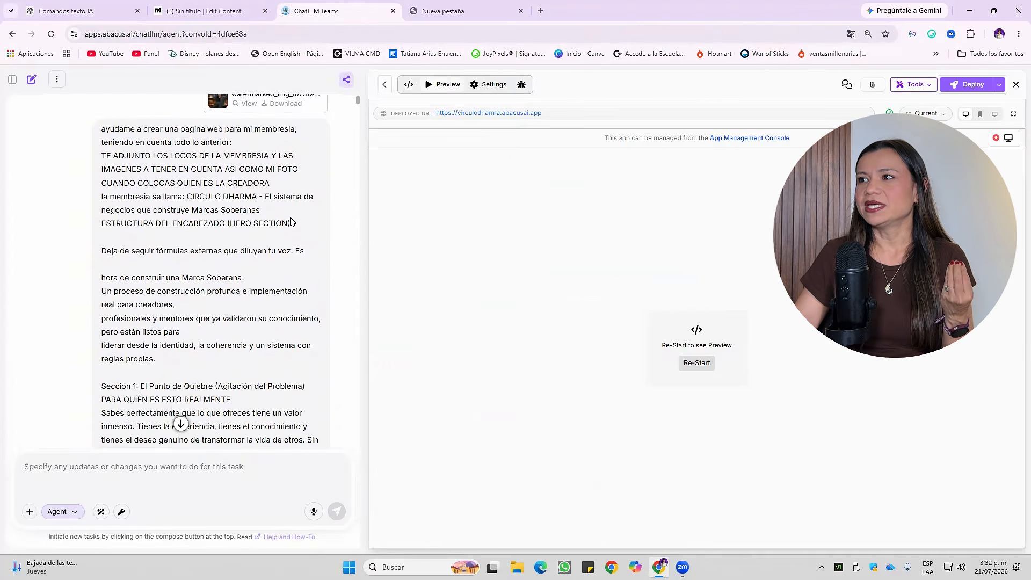
{"action": "scroll", "coordinate": [139, 159], "scroll_direction": "down", "scroll_amount": 14}
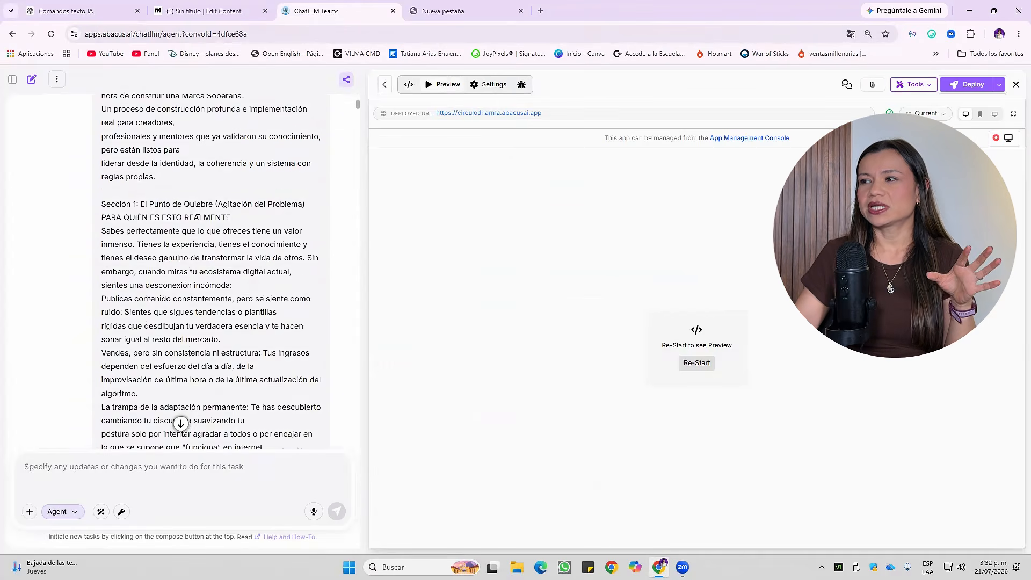
{"action": "scroll", "coordinate": [214, 252], "scroll_direction": "down", "scroll_amount": 20}
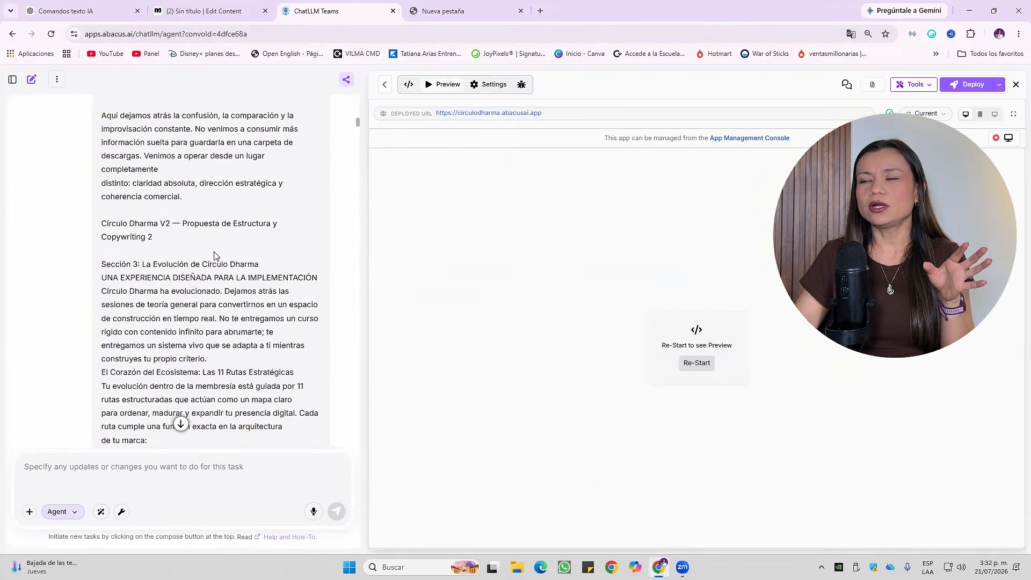
{"action": "scroll", "coordinate": [214, 253], "scroll_direction": "down", "scroll_amount": 20}
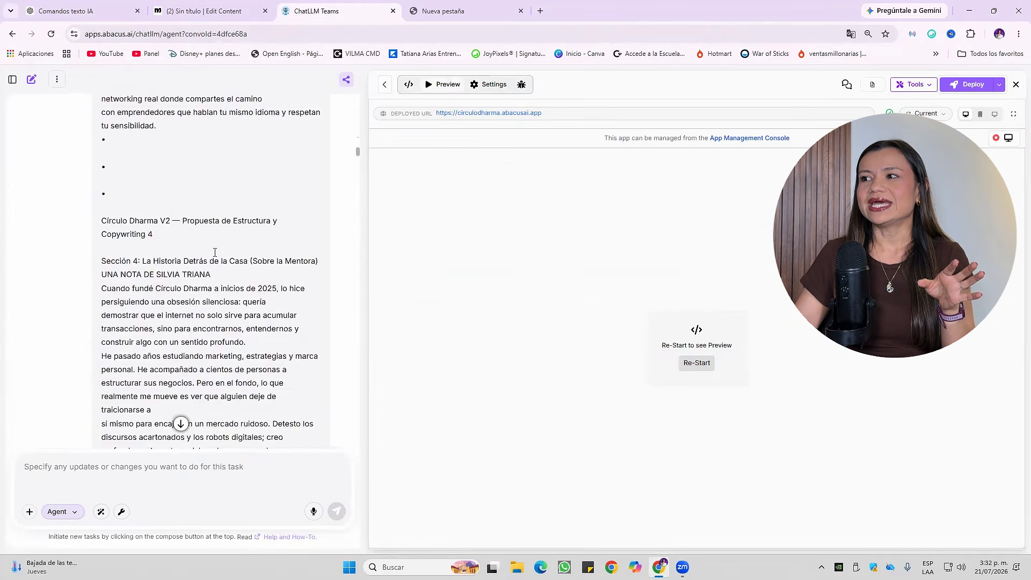
{"action": "scroll", "coordinate": [215, 253], "scroll_direction": "down", "scroll_amount": 3}
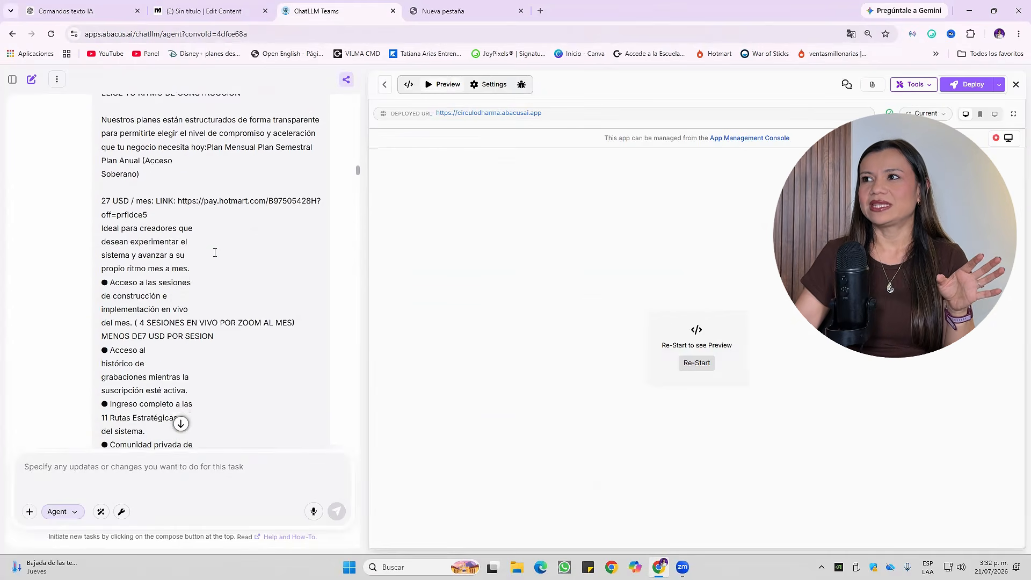
- Start a new Abacus agent task, collapse the sidebar, and paste the copied sales page prompt into the task description
{"action": "left_click", "coordinate": [30, 82]}
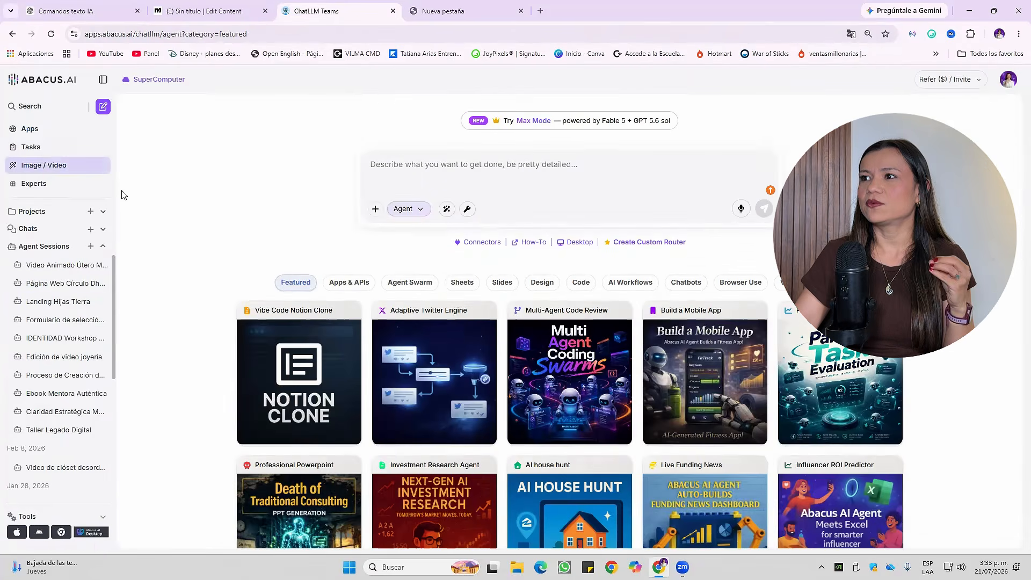
{"action": "left_click", "coordinate": [103, 80]}
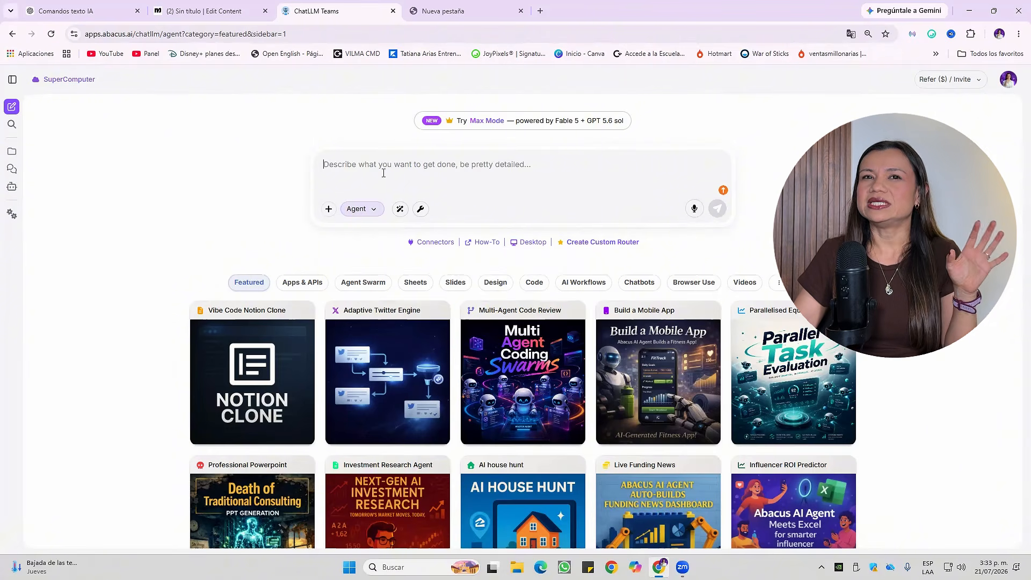
{"action": "right_click", "coordinate": [345, 164]}
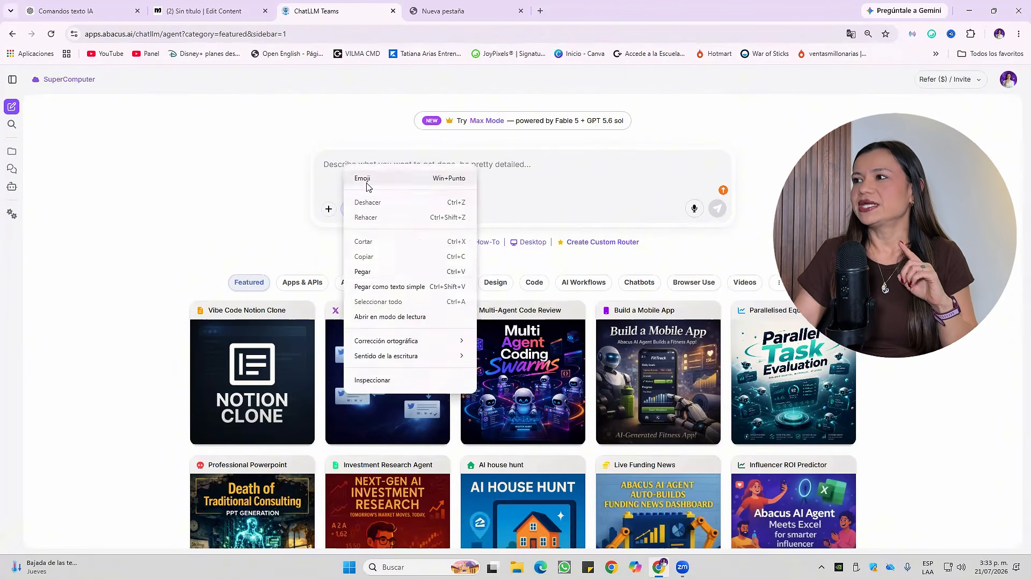
{"action": "left_click", "coordinate": [385, 276]}
{"action": "scroll", "coordinate": [398, 196], "scroll_direction": "up", "scroll_amount": 10}
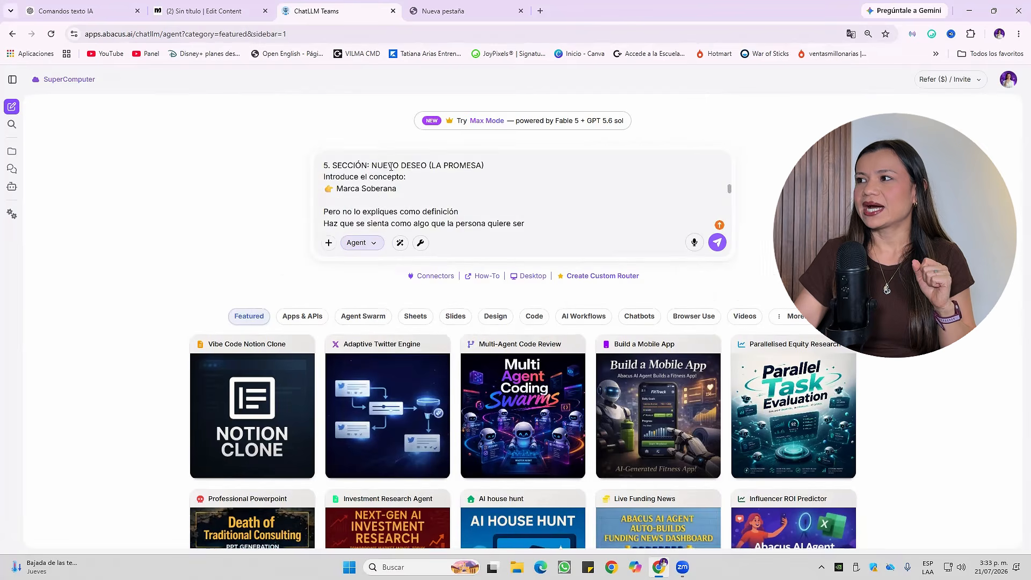
- Submit the sales page prompt to the Abacus agent and read its reply about the membership plans
{"action": "left_click", "coordinate": [717, 244]}
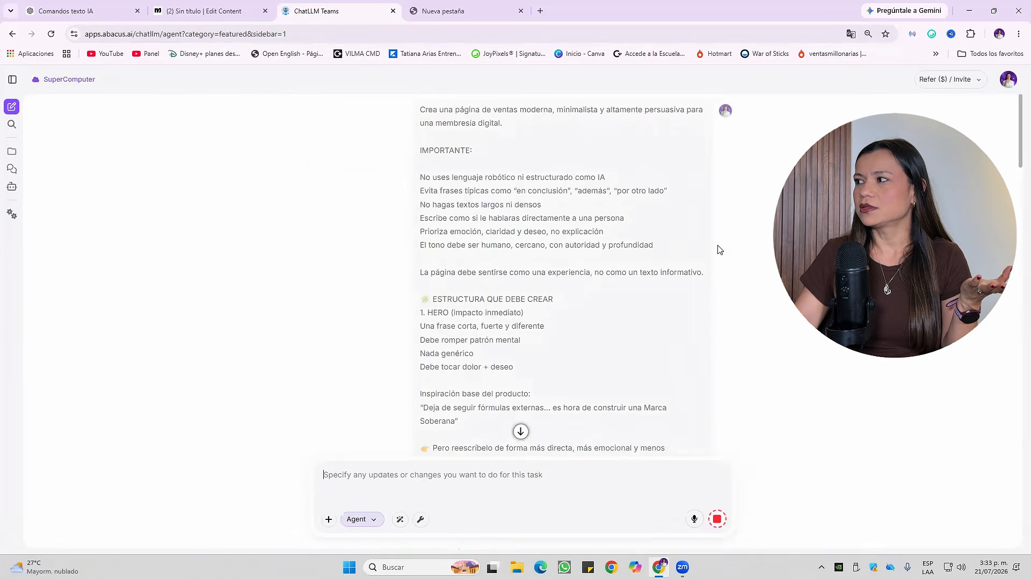
{"action": "scroll", "coordinate": [541, 385], "scroll_direction": "down", "scroll_amount": 20}
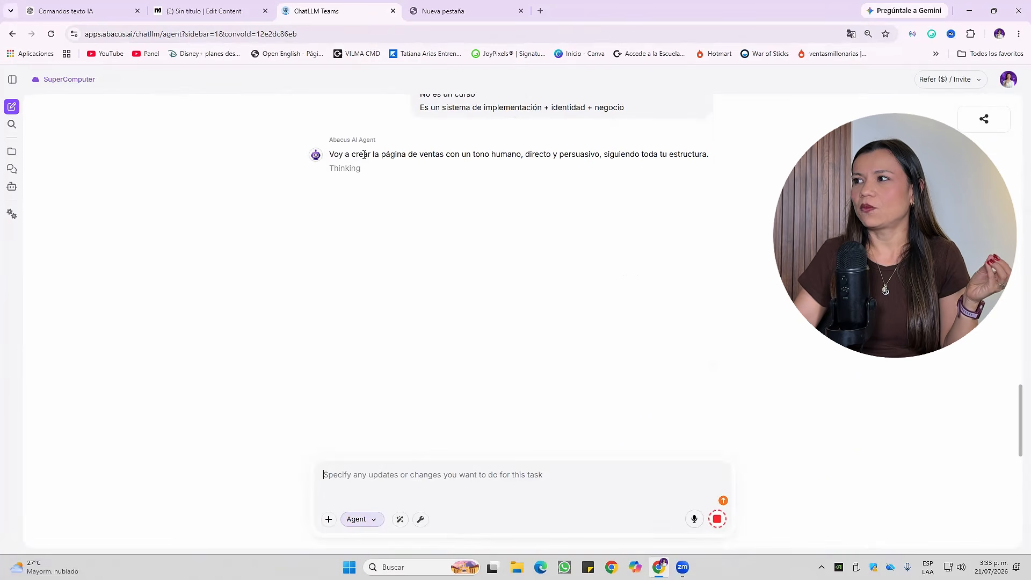
{"action": "left_click_drag", "start_coordinate": [360, 154], "coordinate": [708, 154]}
{"action": "left_click", "coordinate": [451, 253]}
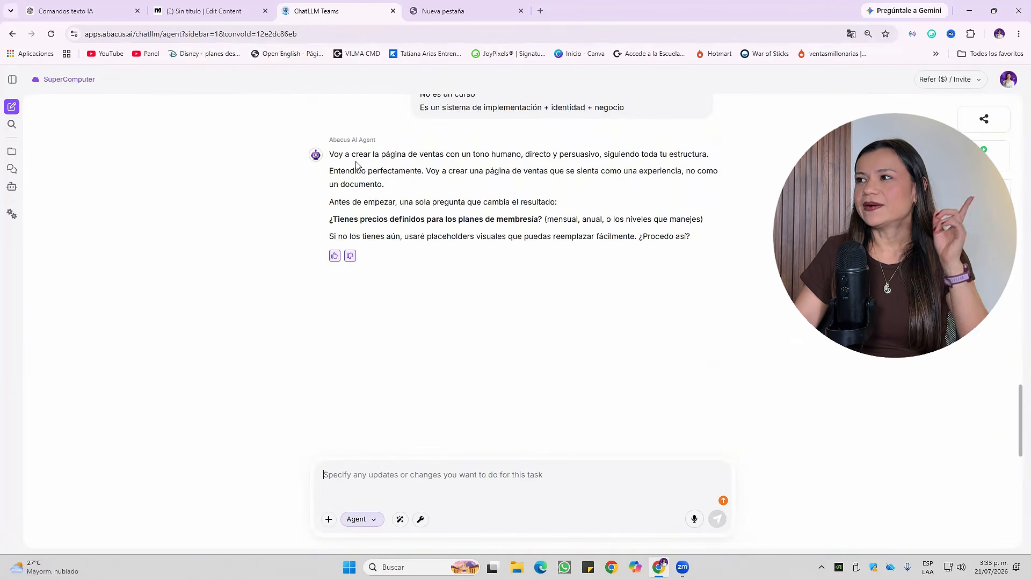
{"action": "left_click_drag", "start_coordinate": [350, 206], "coordinate": [488, 204]}
{"action": "left_click_drag", "start_coordinate": [399, 220], "coordinate": [696, 250]}
- Review the "9. PLANES (simple y claro)" section of the submitted prompt for plan details
{"action": "scroll", "coordinate": [570, 237], "scroll_direction": "up", "scroll_amount": 10}
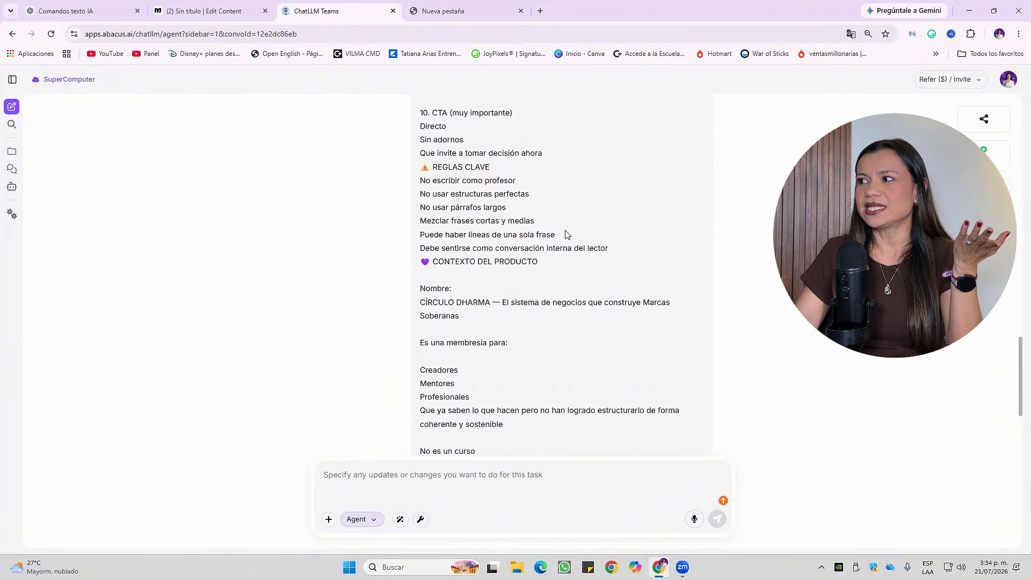
{"action": "scroll", "coordinate": [566, 235], "scroll_direction": "up", "scroll_amount": 3}
{"action": "left_click_drag", "start_coordinate": [468, 318], "coordinate": [527, 319]}
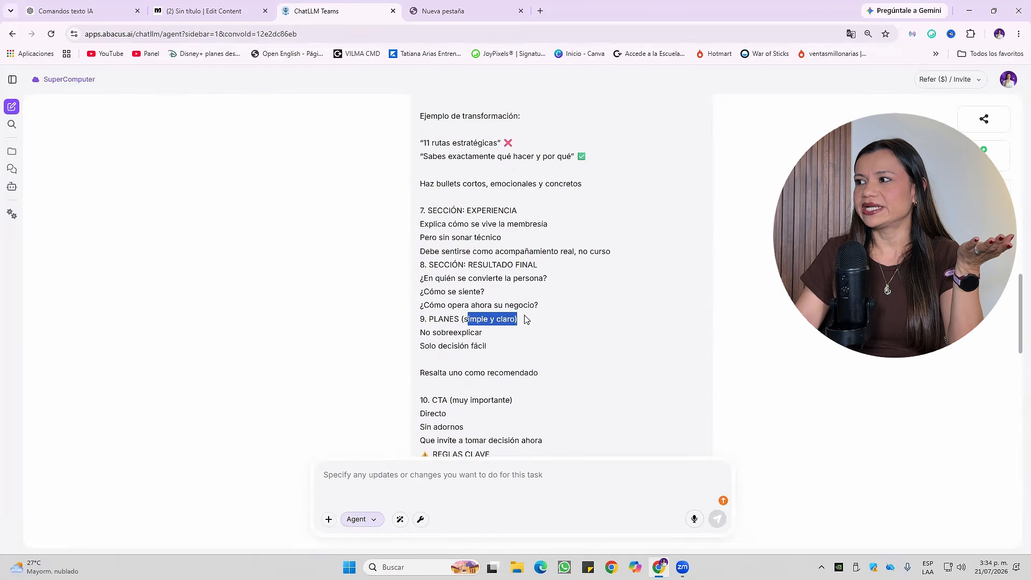
{"action": "triple_click", "coordinate": [458, 330]}
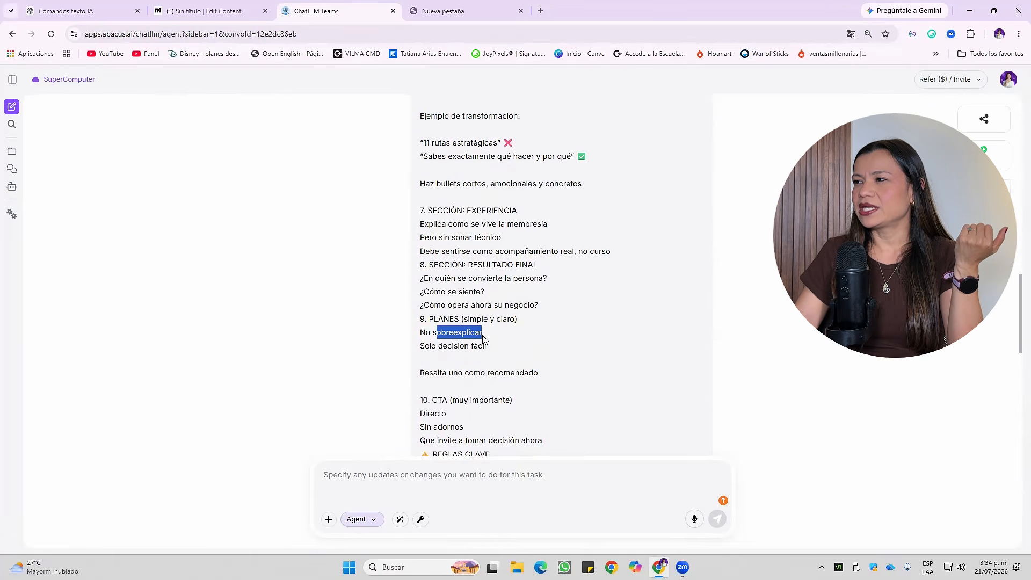
{"action": "scroll", "coordinate": [462, 378], "scroll_direction": "down", "scroll_amount": 5}
{"action": "scroll", "coordinate": [462, 376], "scroll_direction": "down", "scroll_amount": 5}
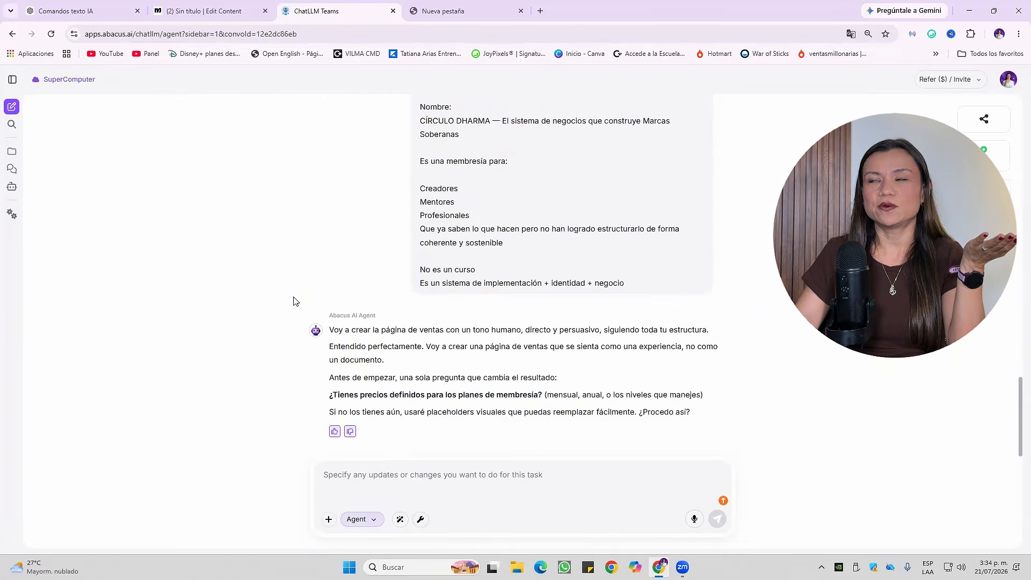
- Switch to the ChatGPT conversation, open the attached Pasted text.txt, and copy its entire membership information through the guarantee paragraph
{"action": "left_click", "coordinate": [104, 7]}
{"action": "scroll", "coordinate": [476, 289], "scroll_direction": "up", "scroll_amount": 3}
{"action": "left_click", "coordinate": [476, 289]}
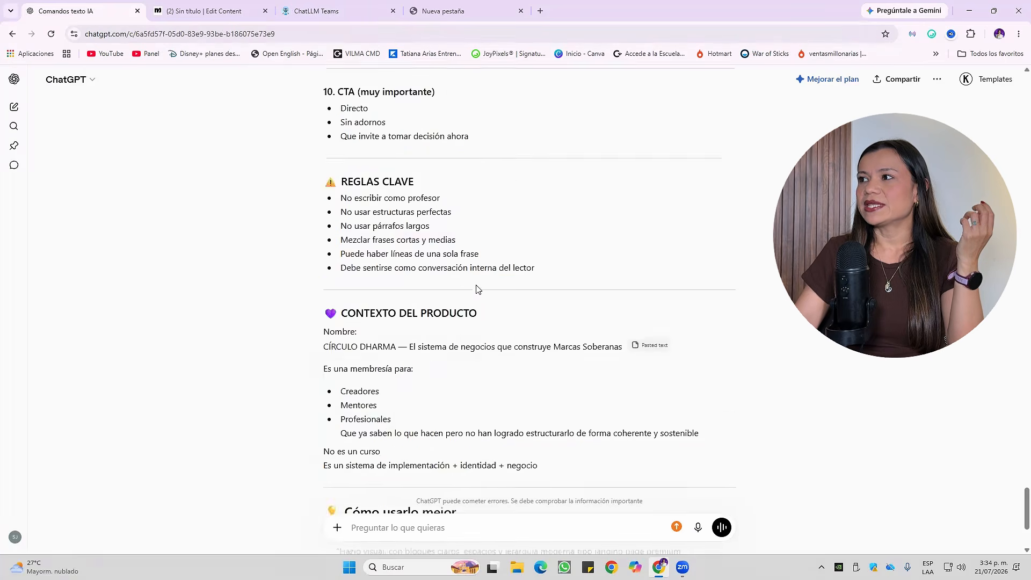
{"action": "scroll", "coordinate": [476, 289], "scroll_direction": "up", "scroll_amount": 20}
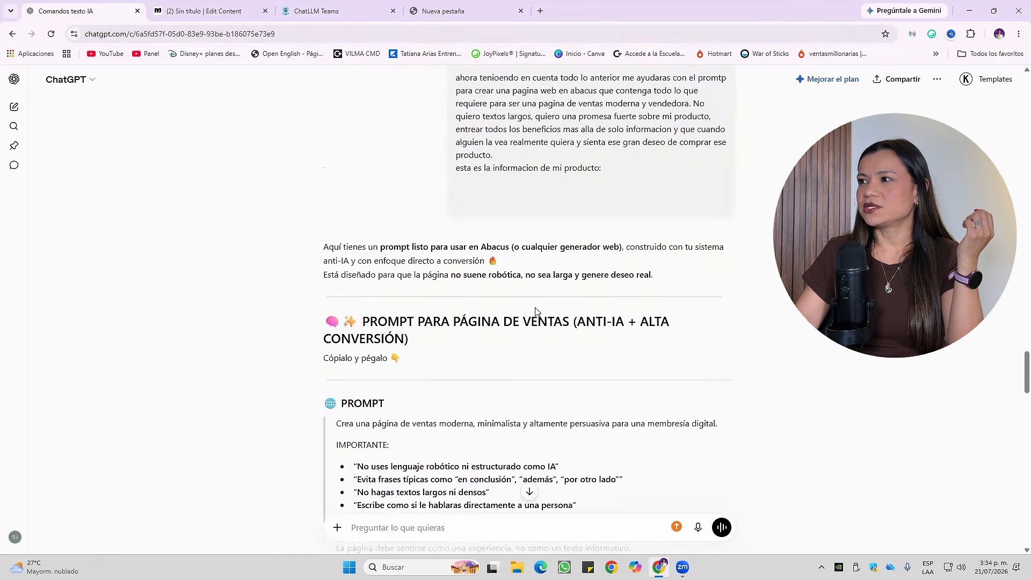
{"action": "scroll", "coordinate": [536, 312], "scroll_direction": "up", "scroll_amount": 5}
{"action": "left_click", "coordinate": [622, 289]}
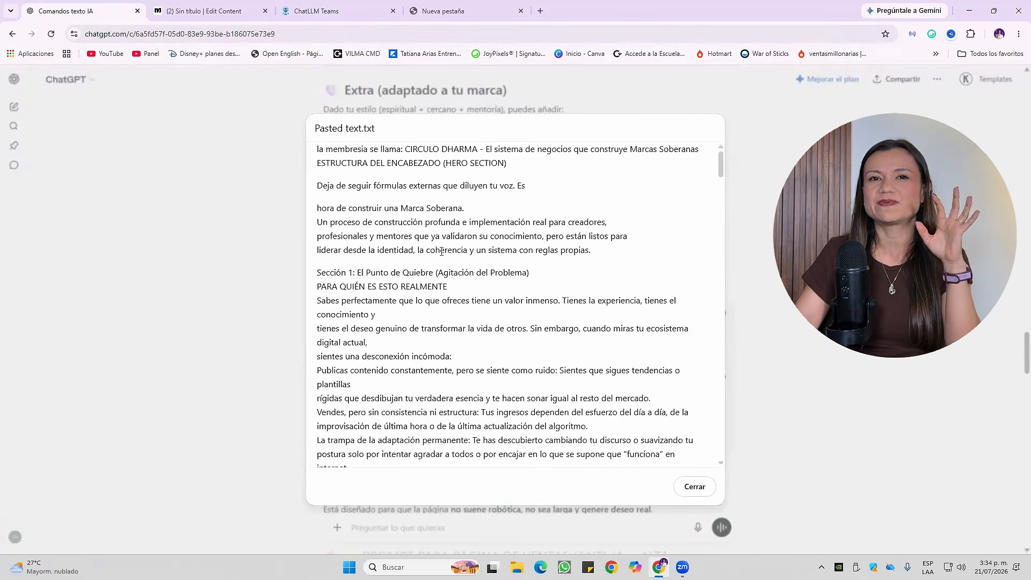
{"action": "left_click_drag", "start_coordinate": [320, 146], "coordinate": [691, 465]}
{"action": "scroll", "coordinate": [572, 462], "scroll_direction": "down", "scroll_amount": 10}
{"action": "scroll", "coordinate": [567, 430], "scroll_direction": "down", "scroll_amount": 15}
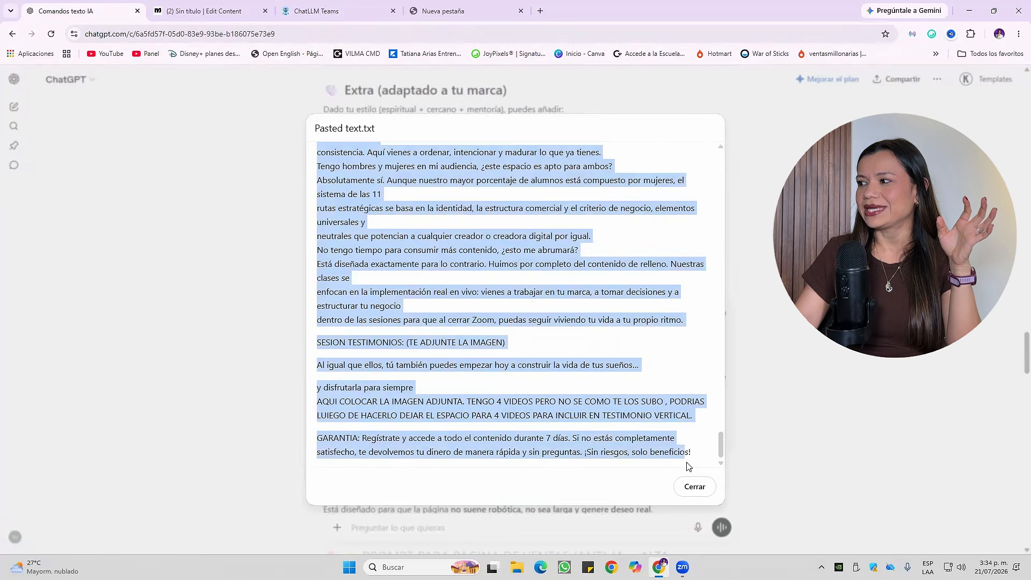
{"action": "right_click", "coordinate": [355, 246]}
{"action": "left_click", "coordinate": [390, 257]}
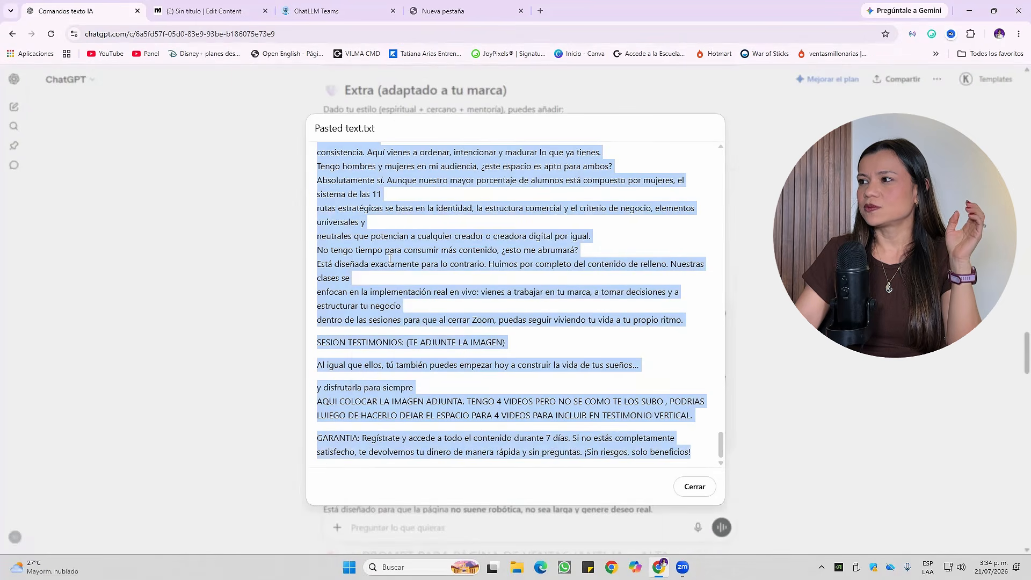
- Return to the Abacus task, paste the copied membership information as the reply, and send it to the agent
{"action": "left_click", "coordinate": [338, 11]}
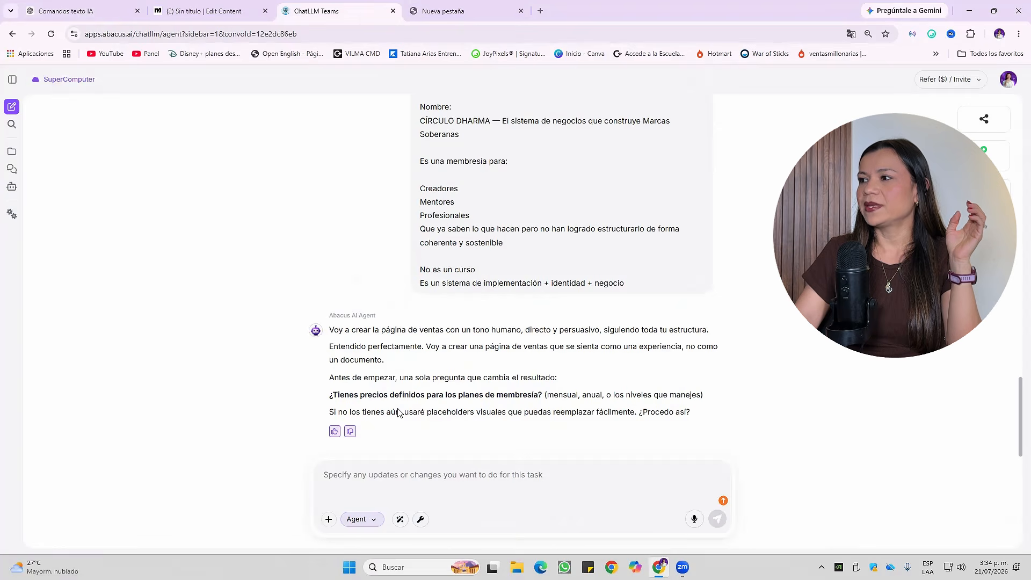
{"action": "right_click", "coordinate": [364, 476]}
{"action": "left_click", "coordinate": [394, 357]}
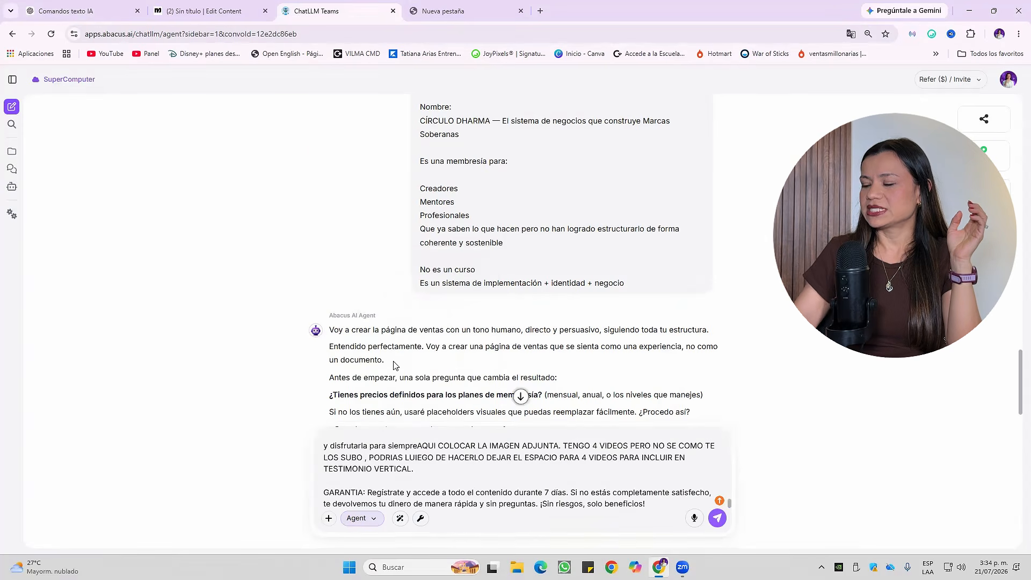
{"action": "key", "text": "Return"}
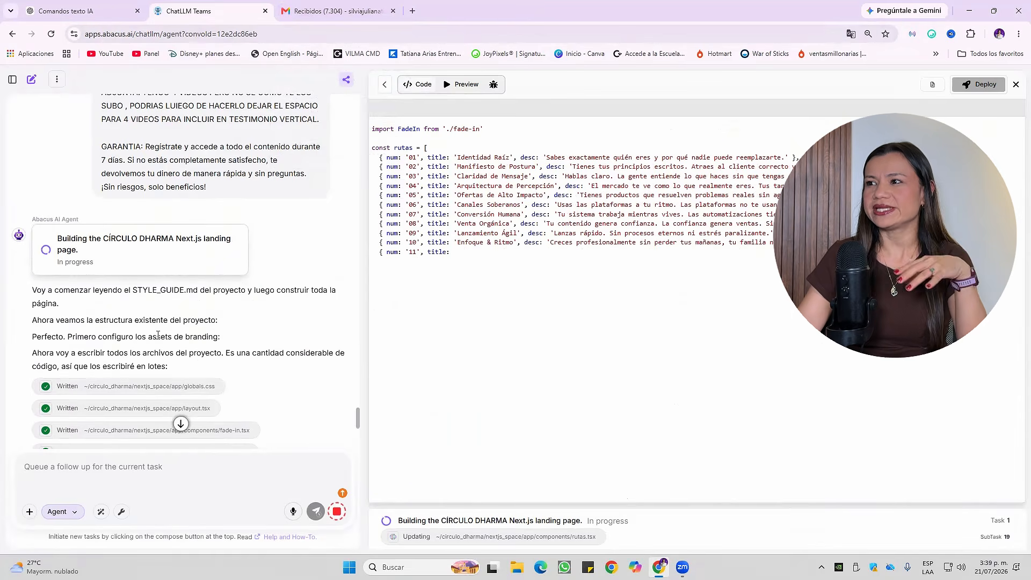
- Examine the agent's build log and summary, from the saved version and implemented sections to the technical details
{"action": "scroll", "coordinate": [158, 335], "scroll_direction": "down", "scroll_amount": 4}
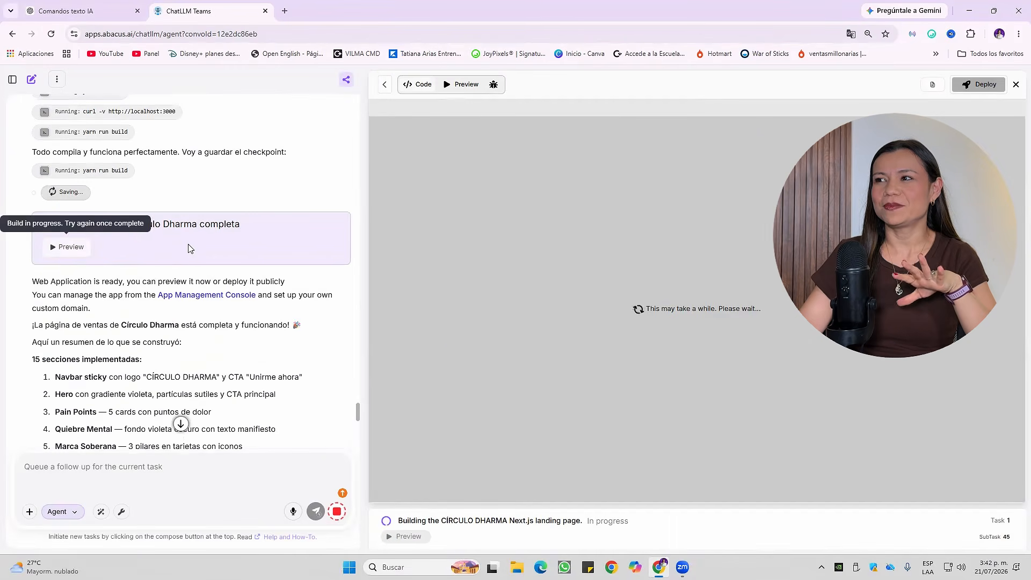
{"action": "scroll", "coordinate": [243, 238], "scroll_direction": "down", "scroll_amount": 3}
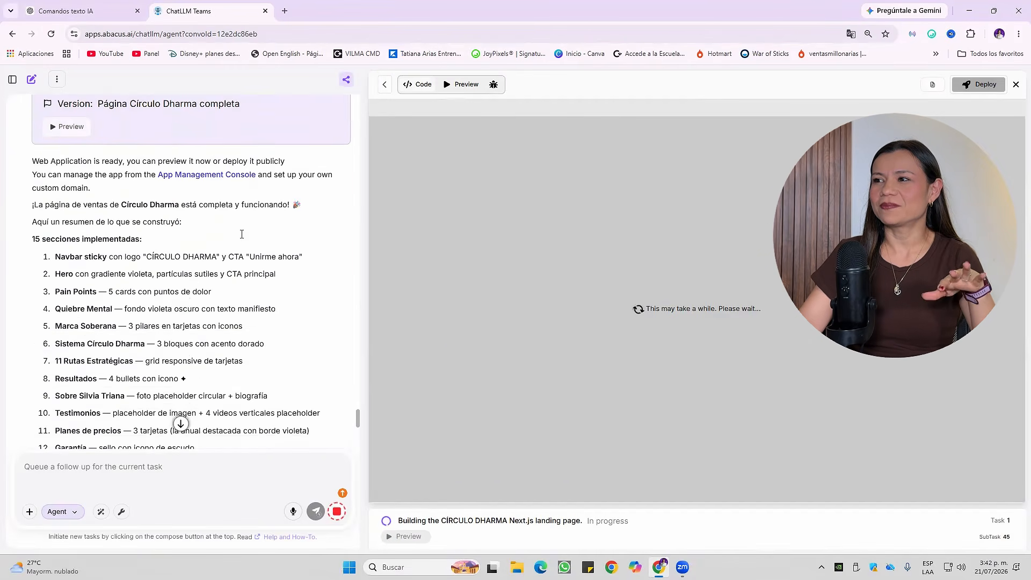
{"action": "left_click_drag", "start_coordinate": [36, 198], "coordinate": [145, 199]}
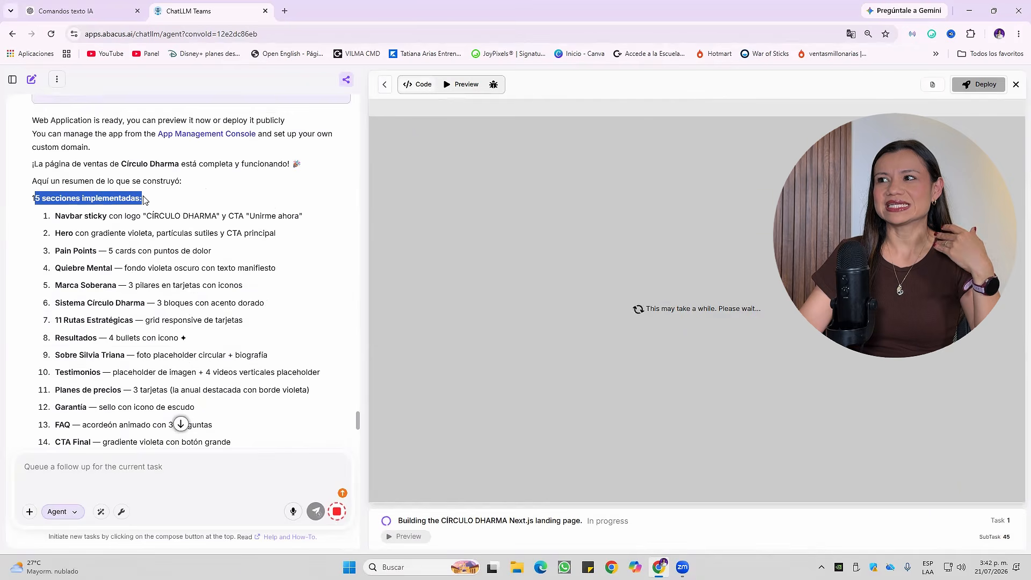
{"action": "left_click", "coordinate": [182, 210]}
{"action": "scroll", "coordinate": [225, 287], "scroll_direction": "down", "scroll_amount": 6}
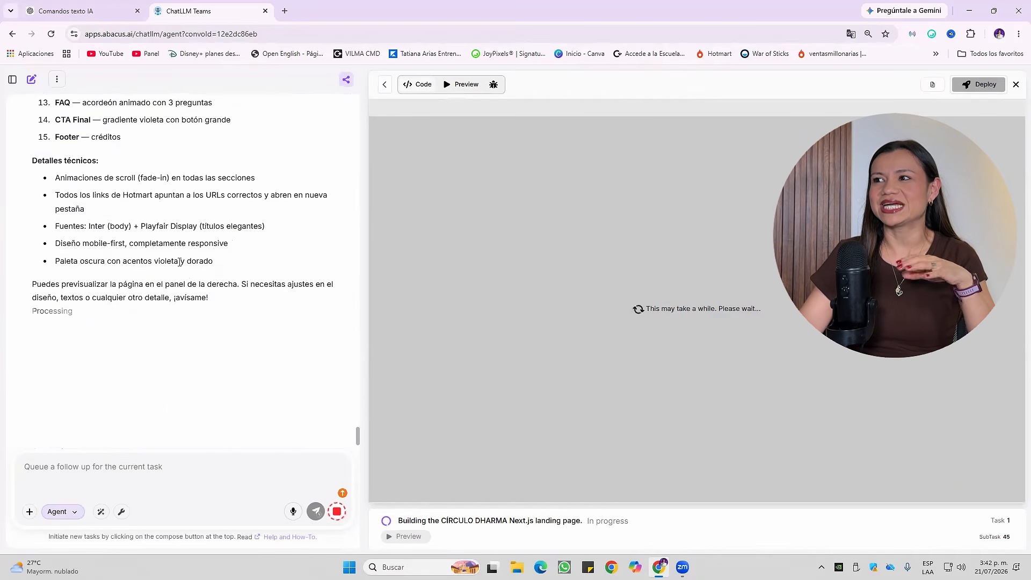
{"action": "scroll", "coordinate": [83, 278], "scroll_direction": "down", "scroll_amount": 2}
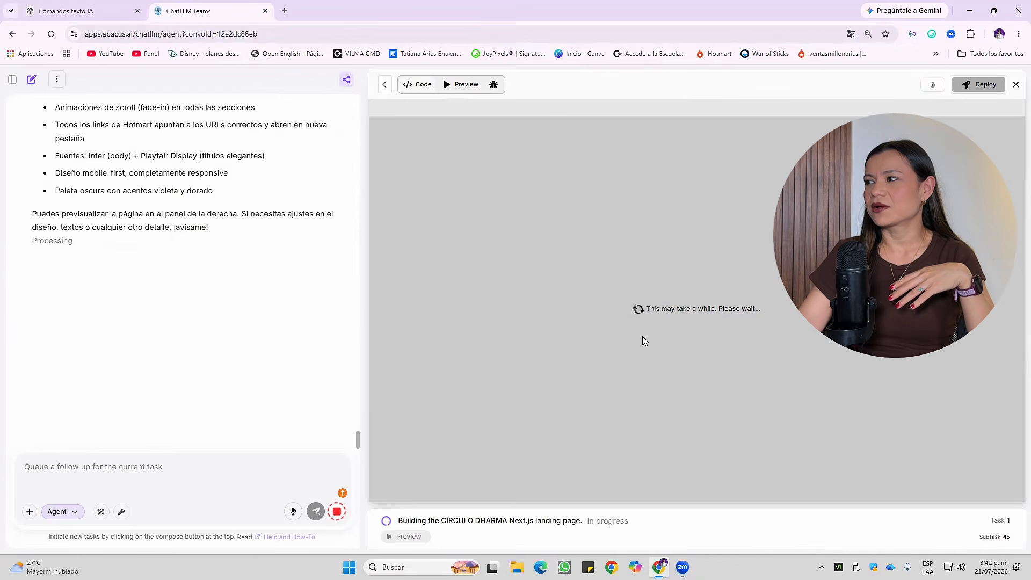
{"action": "scroll", "coordinate": [293, 297], "scroll_direction": "up", "scroll_amount": 10}
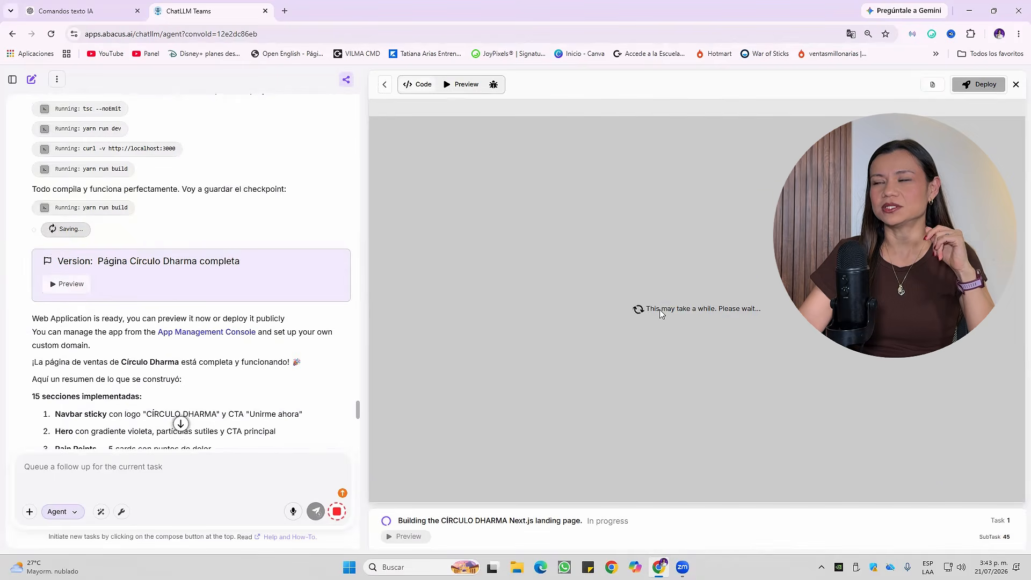
{"action": "scroll", "coordinate": [232, 333], "scroll_direction": "down", "scroll_amount": 10}
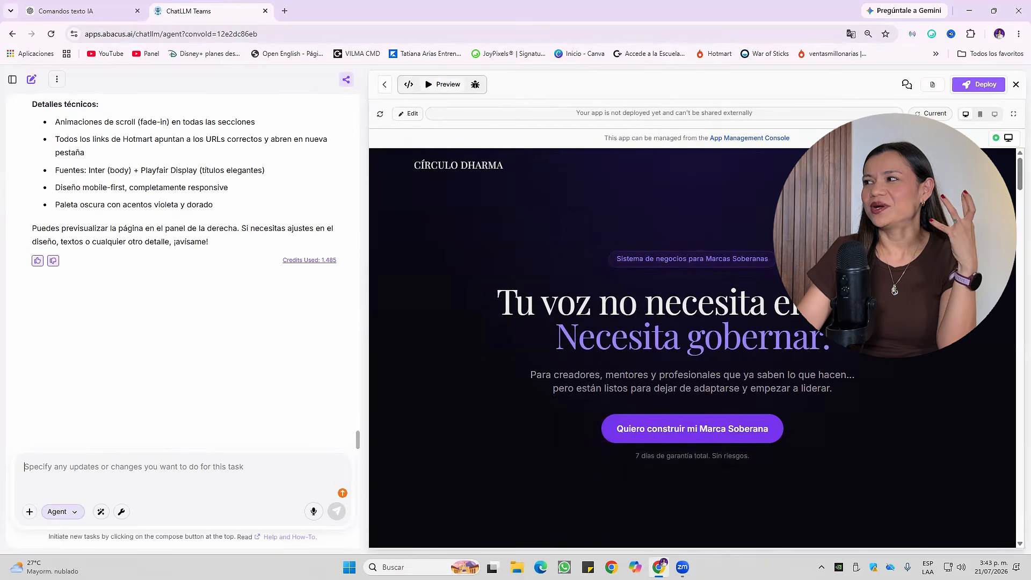
- View the app's deployment options and close them without deploying
{"action": "left_click", "coordinate": [979, 88]}
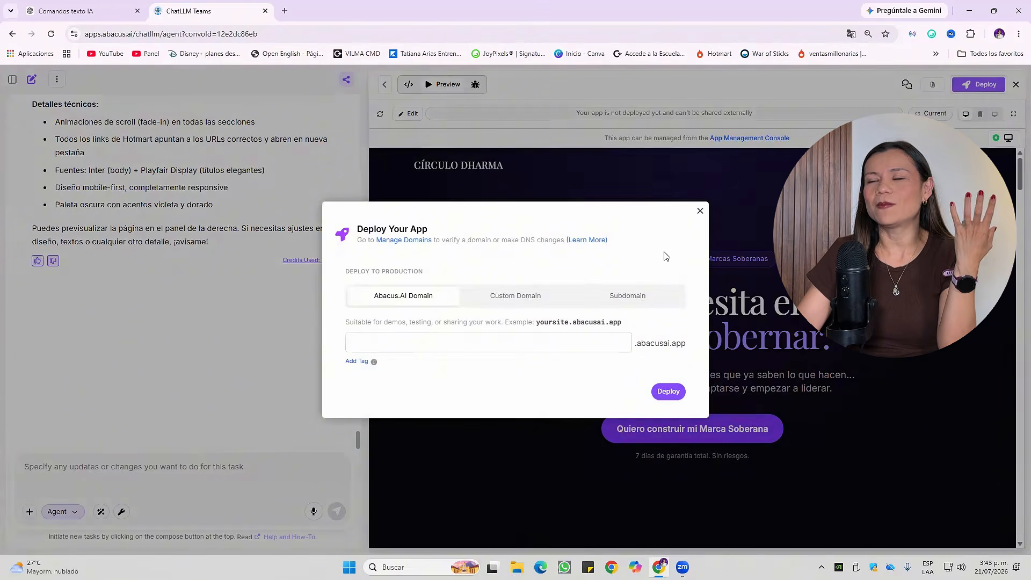
{"action": "left_click", "coordinate": [700, 211]}
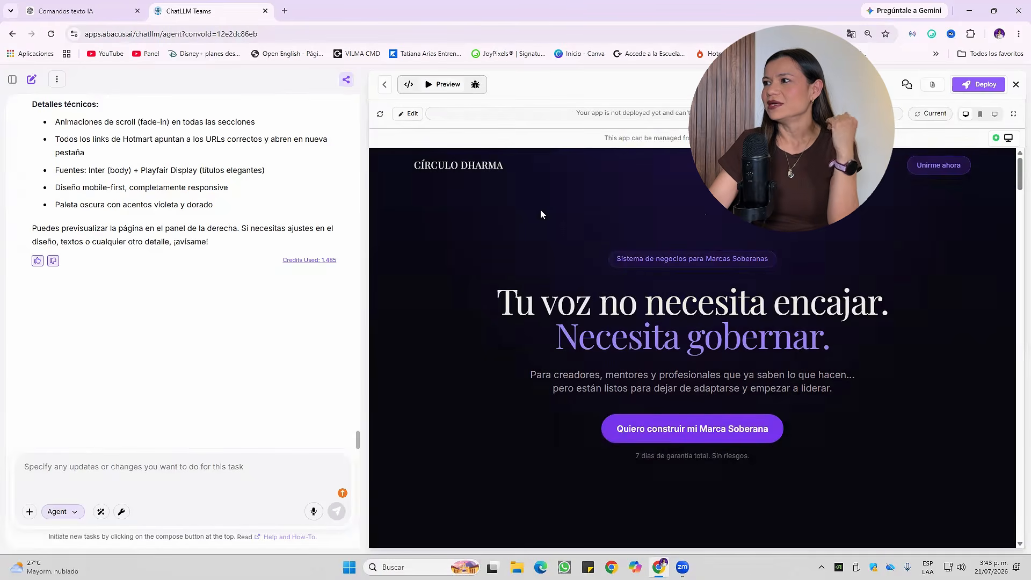
- Examine the previewed hero headline and subtitle, test the "Quiero construir mi Marca Soberana" link, and close the Hotmart checkout it opens
{"action": "left_click_drag", "start_coordinate": [556, 301], "coordinate": [656, 319]}
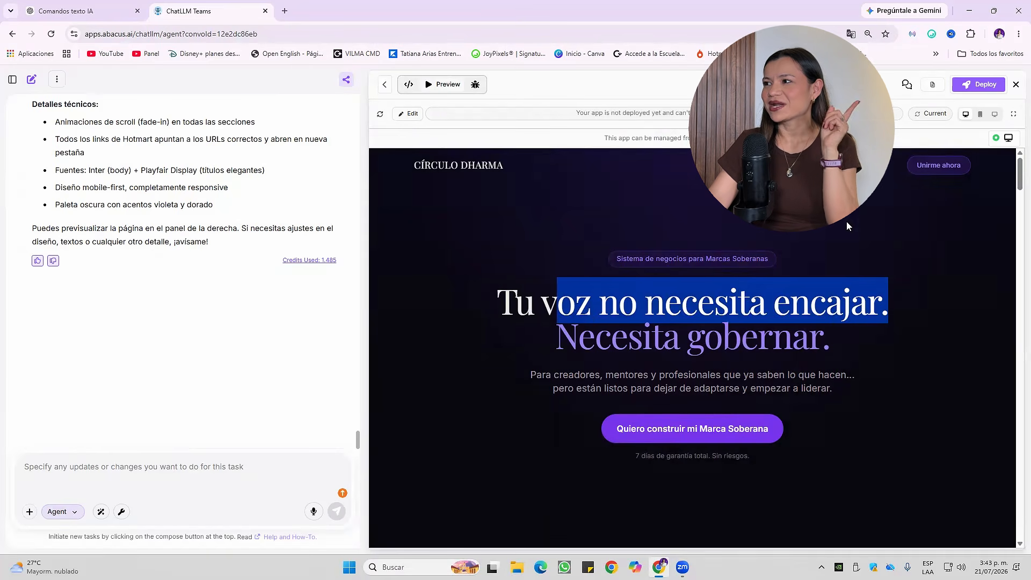
{"action": "left_click_drag", "start_coordinate": [571, 374], "coordinate": [858, 385]}
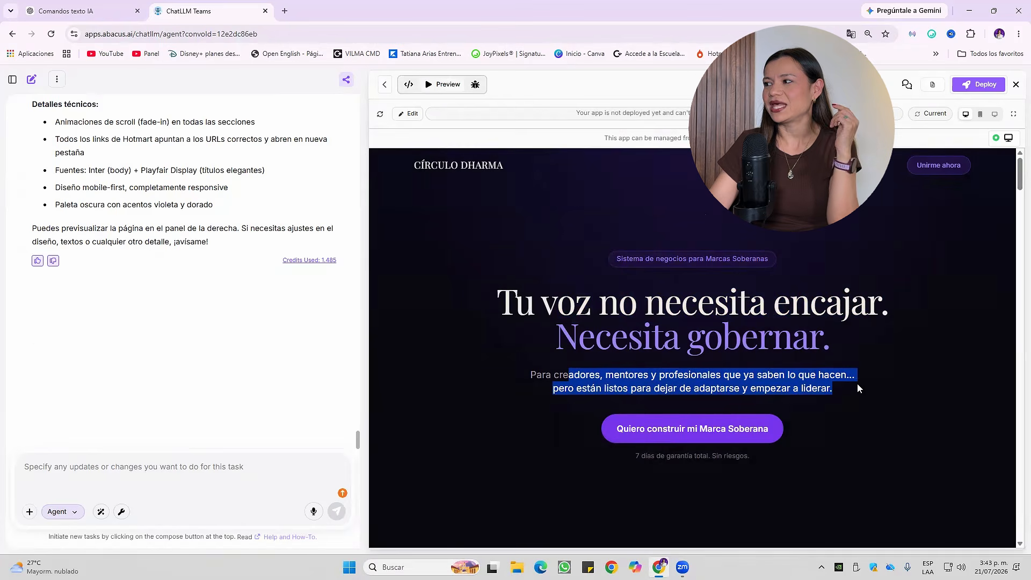
{"action": "scroll", "coordinate": [812, 428], "scroll_direction": "down", "scroll_amount": 1}
{"action": "scroll", "coordinate": [812, 427], "scroll_direction": "down", "scroll_amount": 3}
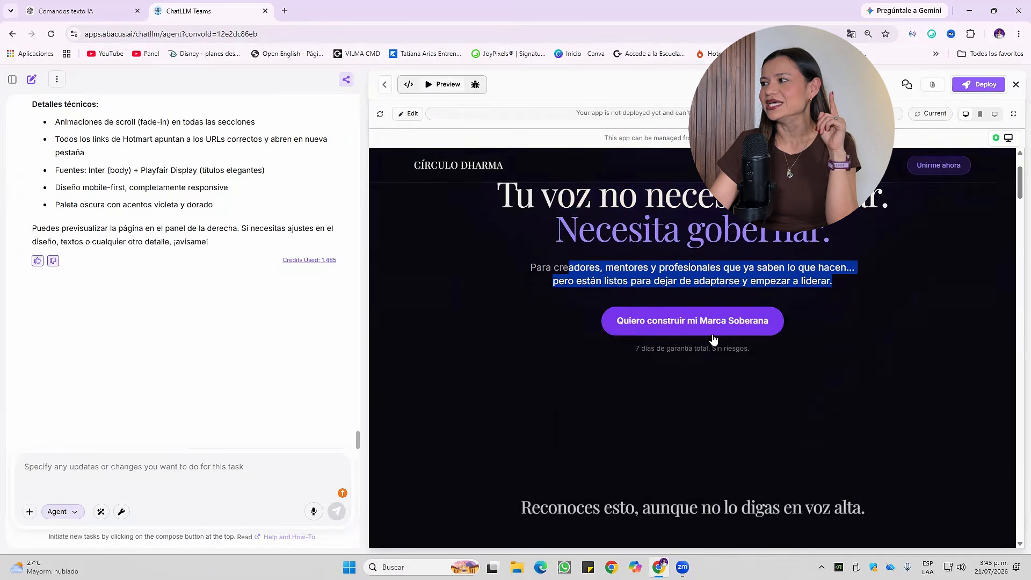
{"action": "left_click", "coordinate": [746, 325]}
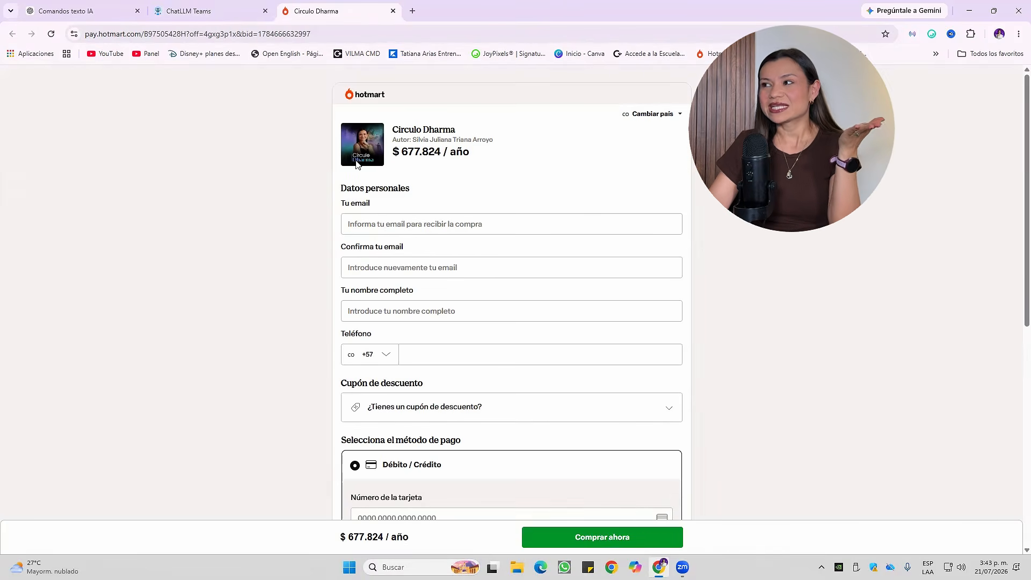
{"action": "left_click", "coordinate": [393, 10]}
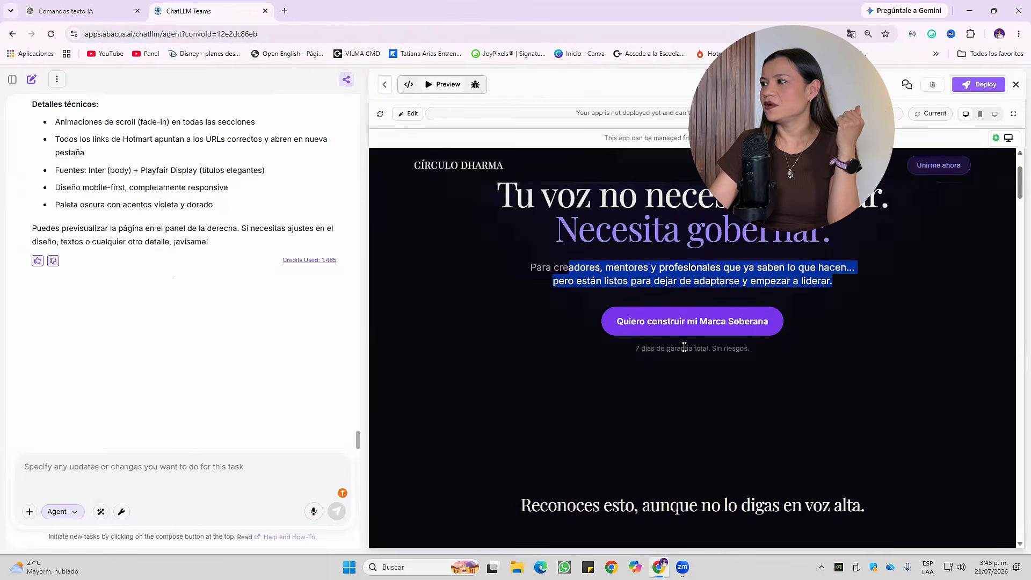
- Examine the page preview from "Reconoces esto, aunque no lo digas en voz alta." through the cards under "Una marca que opera bajo sus propias reglas."
{"action": "scroll", "coordinate": [604, 284], "scroll_direction": "down", "scroll_amount": 4}
{"action": "left_click_drag", "start_coordinate": [576, 290], "coordinate": [882, 281]}
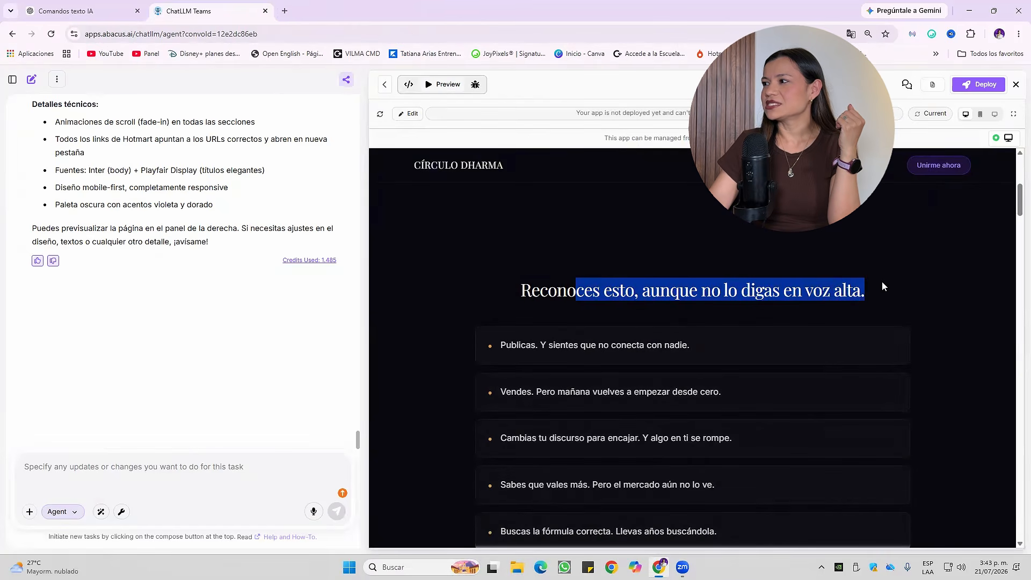
{"action": "scroll", "coordinate": [527, 339], "scroll_direction": "down", "scroll_amount": 3}
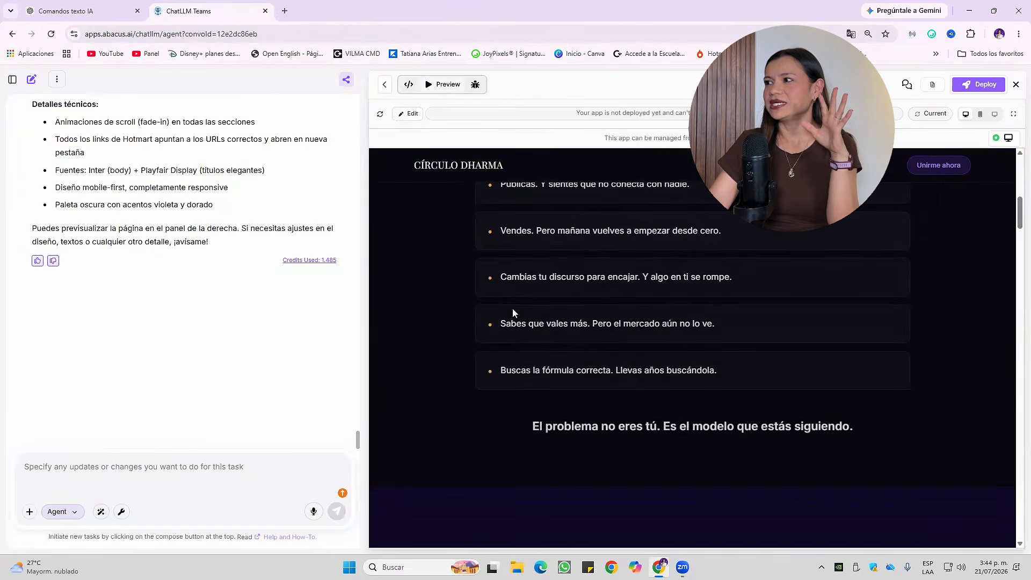
{"action": "scroll", "coordinate": [567, 294], "scroll_direction": "up", "scroll_amount": 2}
{"action": "scroll", "coordinate": [568, 395], "scroll_direction": "down", "scroll_amount": 1}
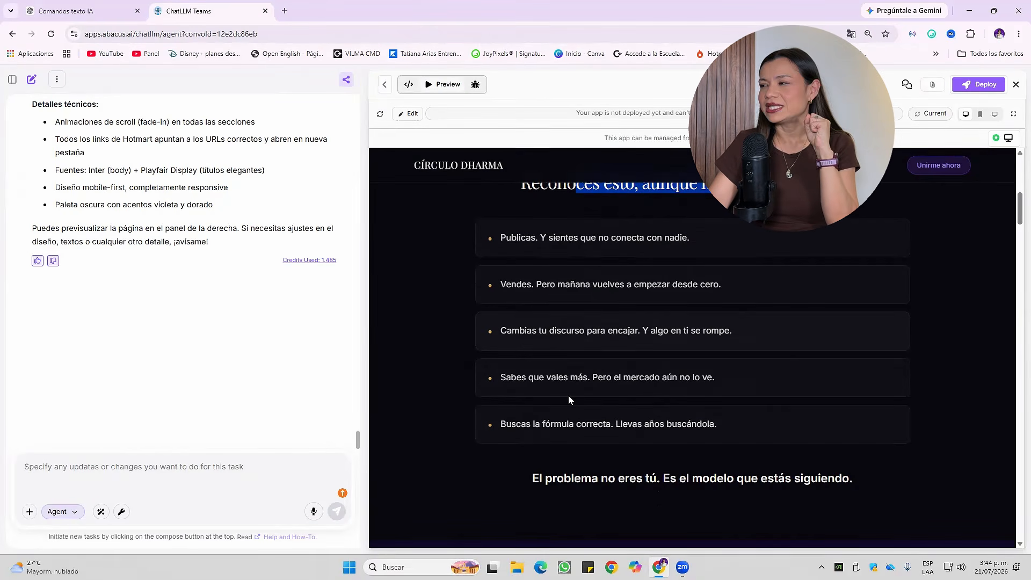
{"action": "scroll", "coordinate": [618, 430], "scroll_direction": "down", "scroll_amount": 1}
{"action": "scroll", "coordinate": [618, 429], "scroll_direction": "down", "scroll_amount": 5}
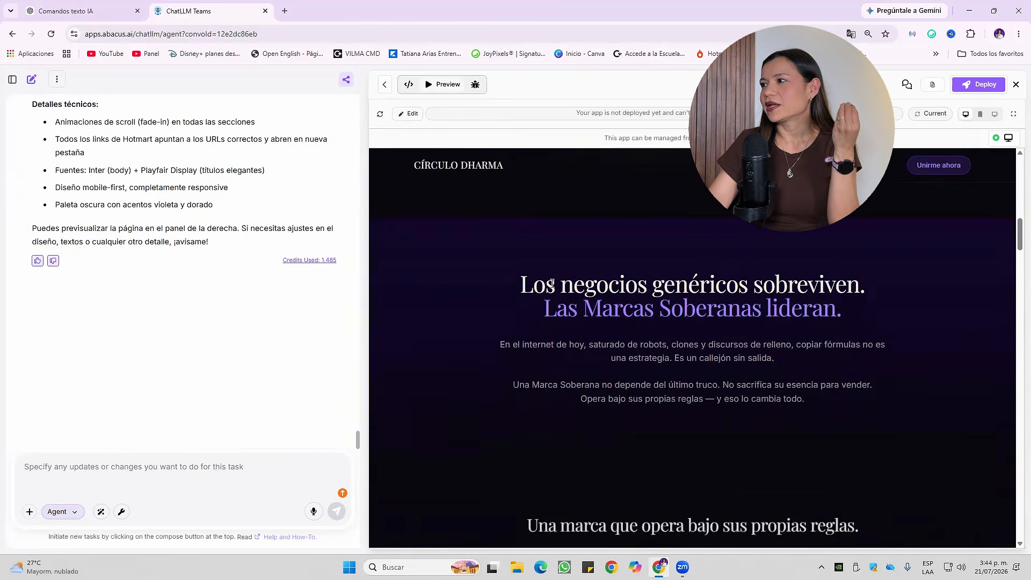
{"action": "left_click_drag", "start_coordinate": [557, 307], "coordinate": [837, 309]}
{"action": "scroll", "coordinate": [787, 344], "scroll_direction": "down", "scroll_amount": 3}
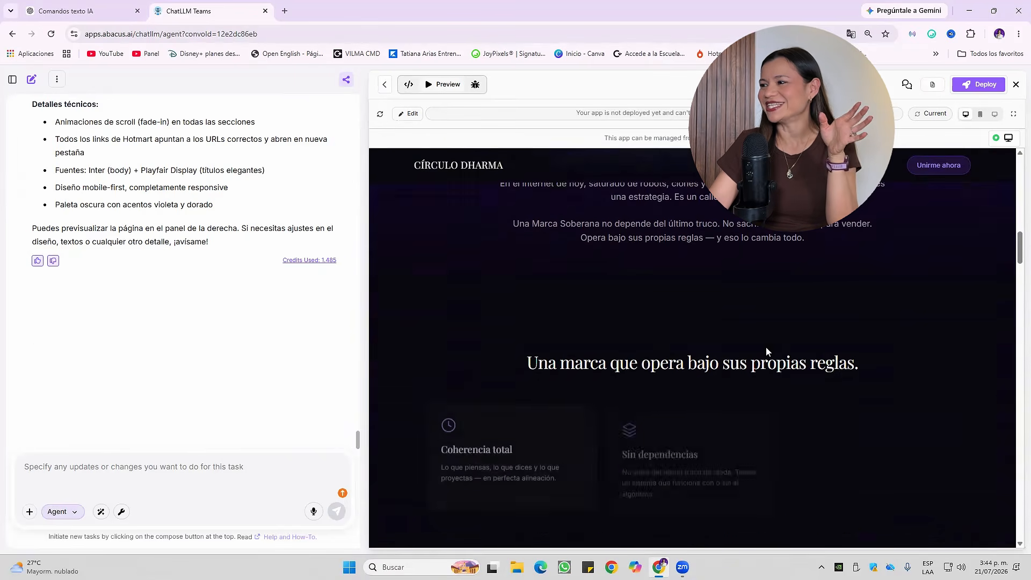
{"action": "left_click_drag", "start_coordinate": [651, 363], "coordinate": [861, 357]}
{"action": "scroll", "coordinate": [491, 446], "scroll_direction": "down", "scroll_amount": 2}
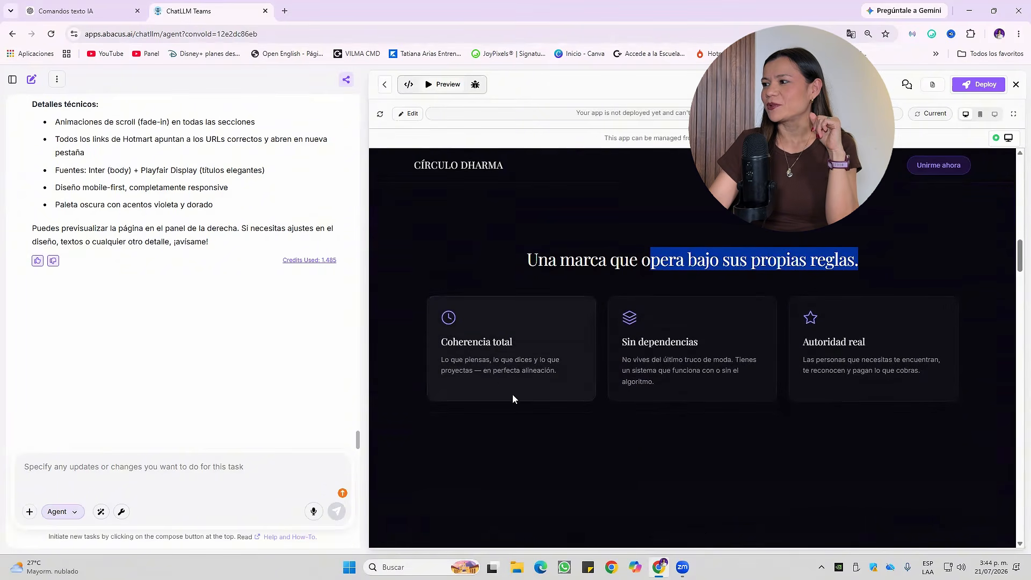
- Examine the page preview from "Círculo Dharma no es un curso." and the "11 rutas" cards through the founder's section with its photo placeholder
{"action": "scroll", "coordinate": [889, 328], "scroll_direction": "down", "scroll_amount": 5}
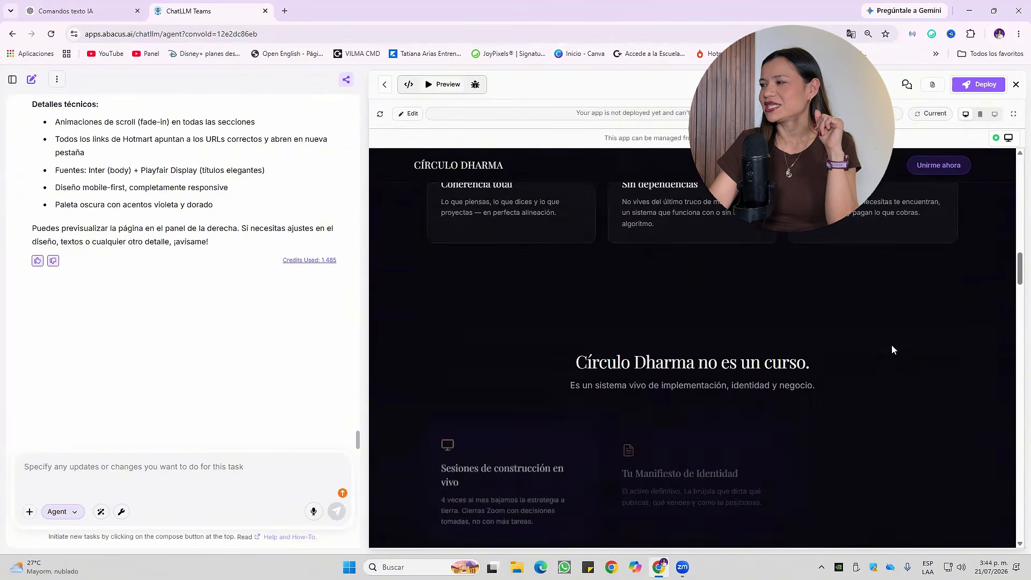
{"action": "left_click_drag", "start_coordinate": [617, 254], "coordinate": [833, 245]}
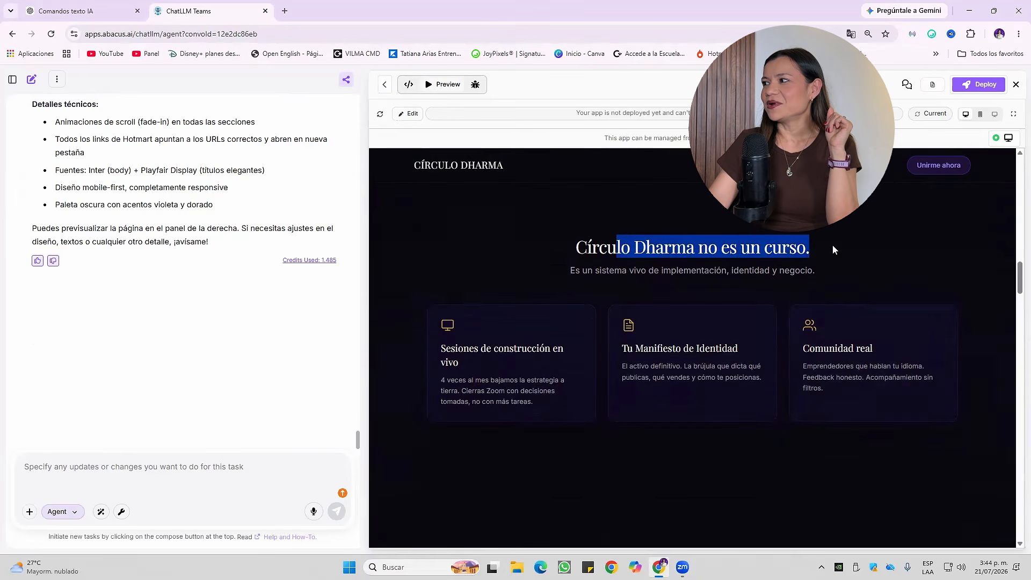
{"action": "scroll", "coordinate": [684, 289], "scroll_direction": "down", "scroll_amount": 3}
{"action": "scroll", "coordinate": [677, 359], "scroll_direction": "down", "scroll_amount": 2}
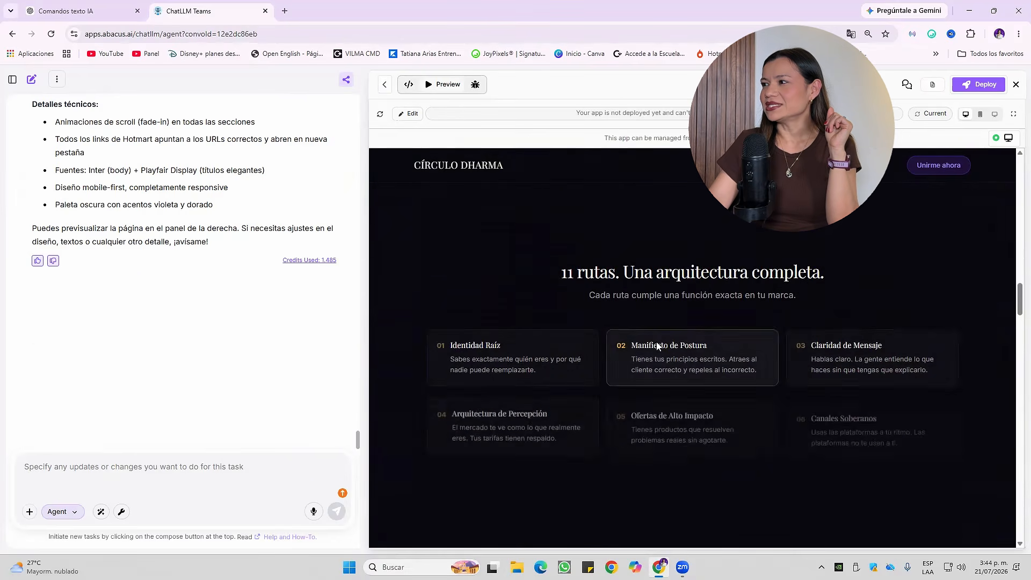
{"action": "left_click_drag", "start_coordinate": [577, 272], "coordinate": [810, 265]}
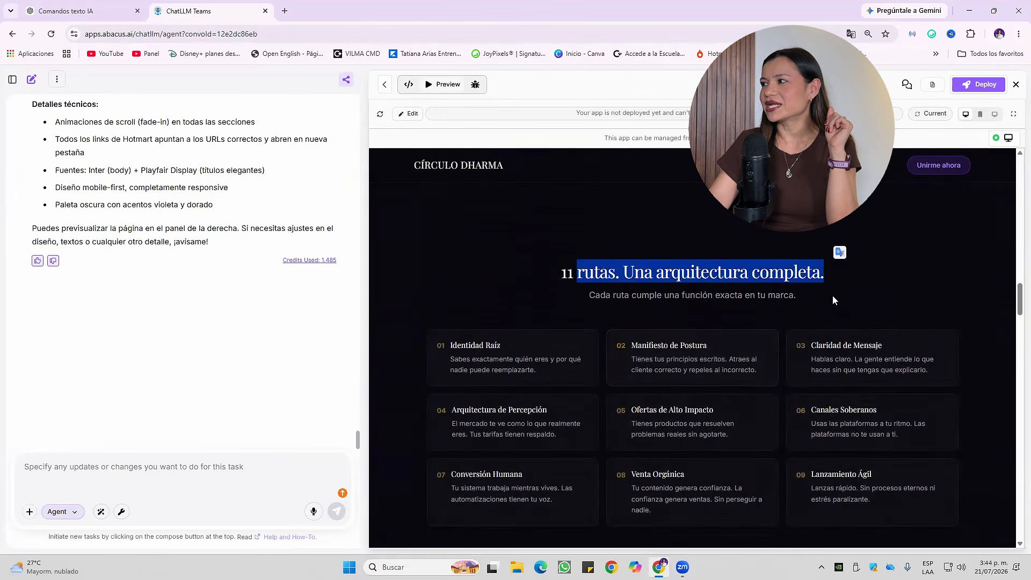
{"action": "scroll", "coordinate": [833, 301], "scroll_direction": "down", "scroll_amount": 2}
{"action": "scroll", "coordinate": [799, 389], "scroll_direction": "down", "scroll_amount": 3}
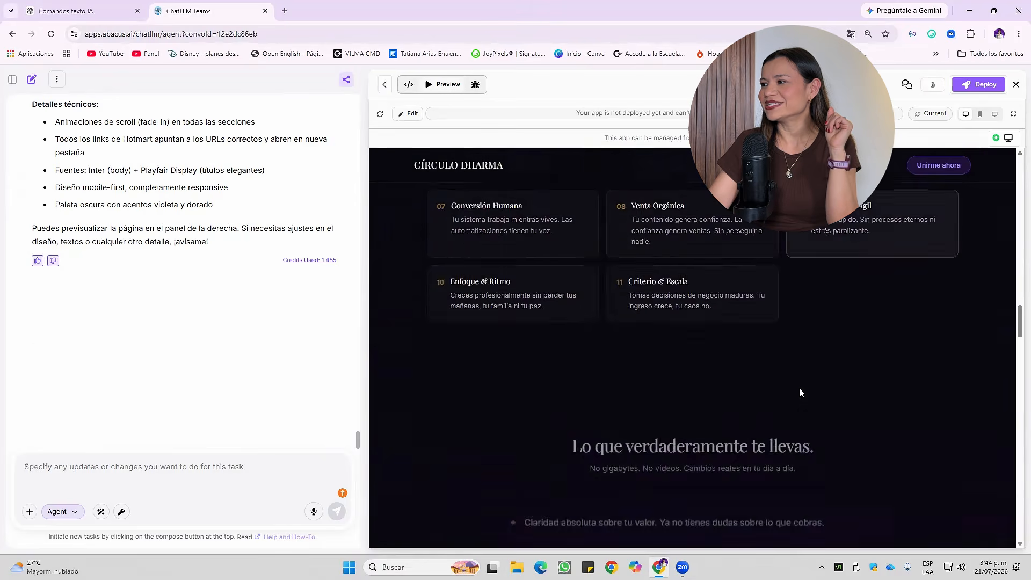
{"action": "scroll", "coordinate": [800, 389], "scroll_direction": "down", "scroll_amount": 9}
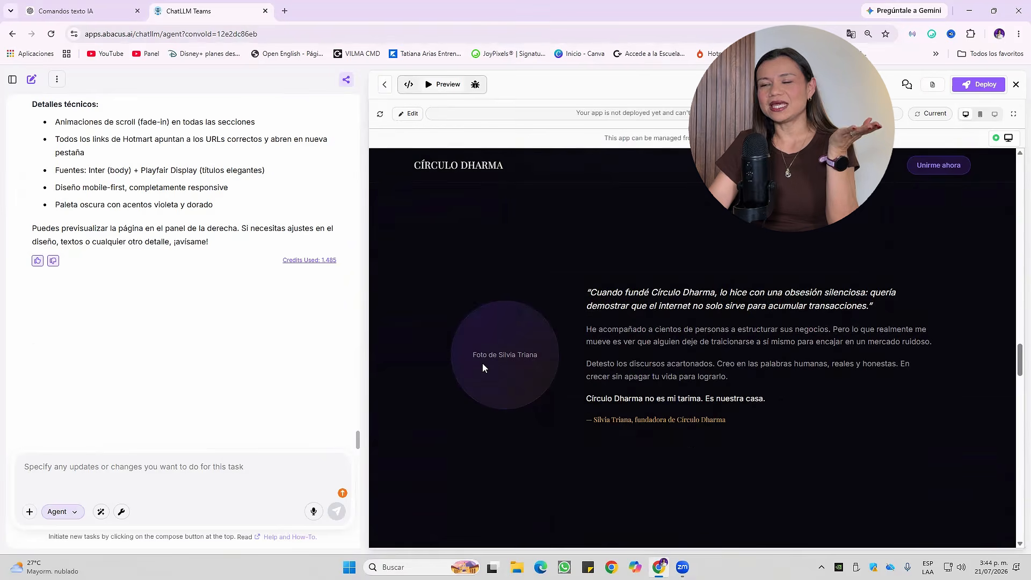
- Attach photo IMG_7394 from the computer to the chat and write "en el circulo donde va mi foto por favor agrega esta que te acabo de compartir"
{"action": "left_click", "coordinate": [166, 469]}
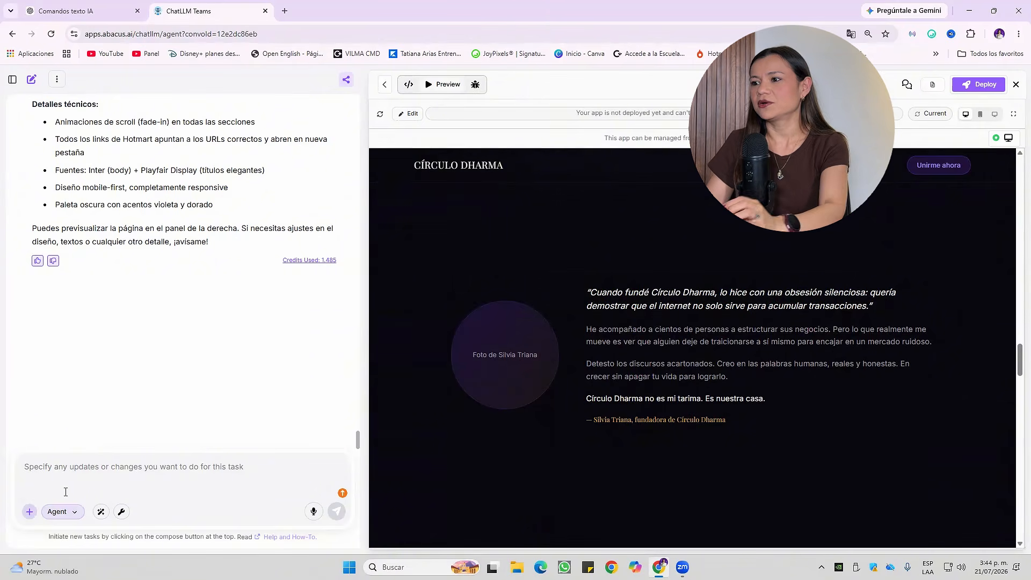
{"action": "left_click", "coordinate": [30, 511]}
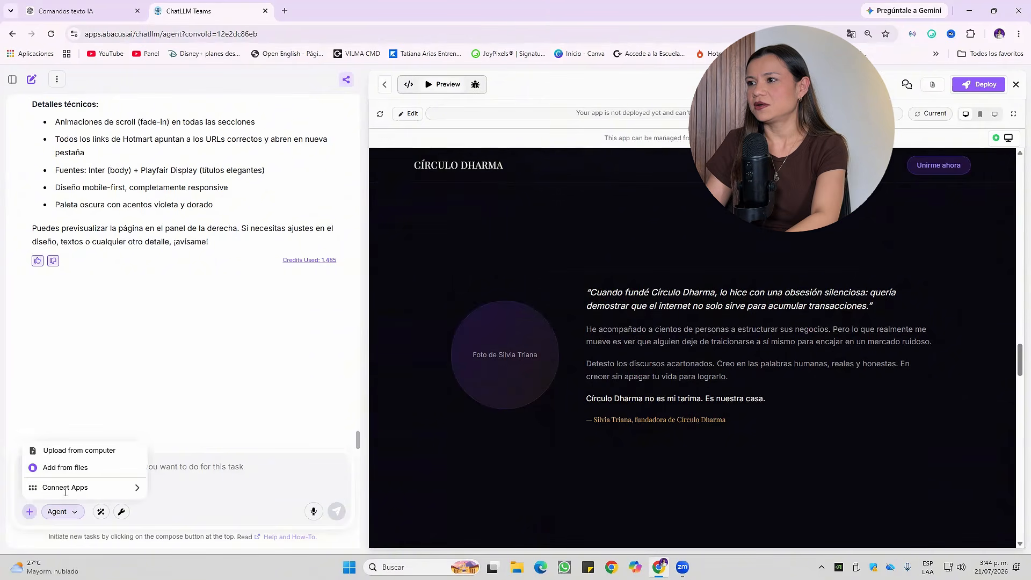
{"action": "left_click", "coordinate": [64, 456]}
{"action": "scroll", "coordinate": [368, 175], "scroll_direction": "down", "scroll_amount": 5}
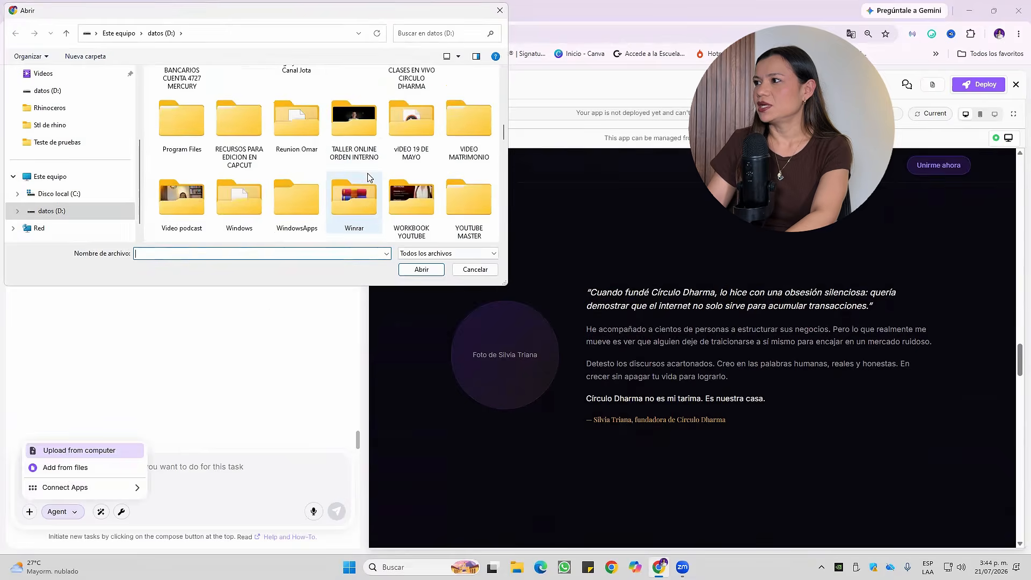
{"action": "scroll", "coordinate": [368, 176], "scroll_direction": "down", "scroll_amount": 5}
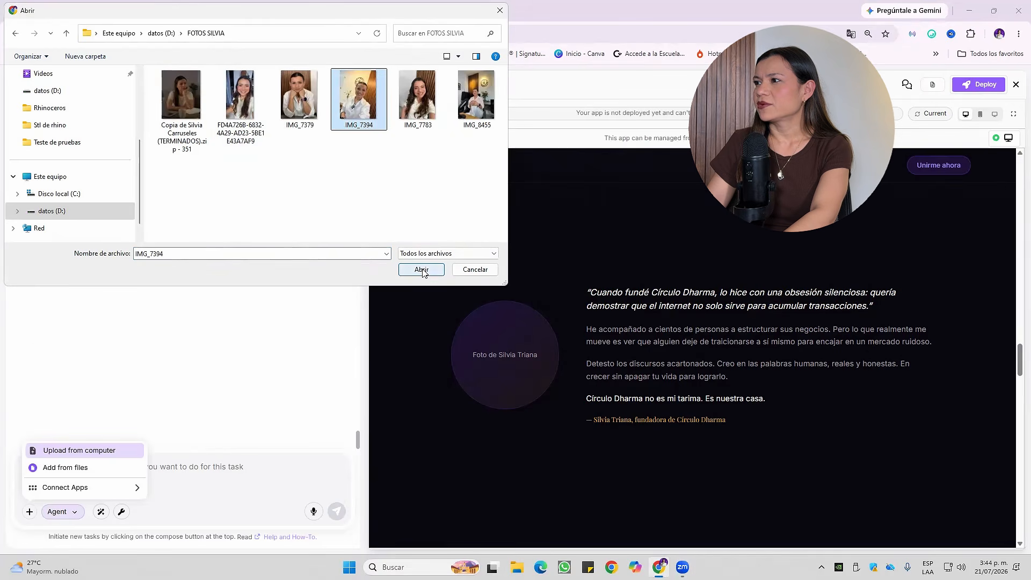
{"action": "left_click", "coordinate": [421, 270]}
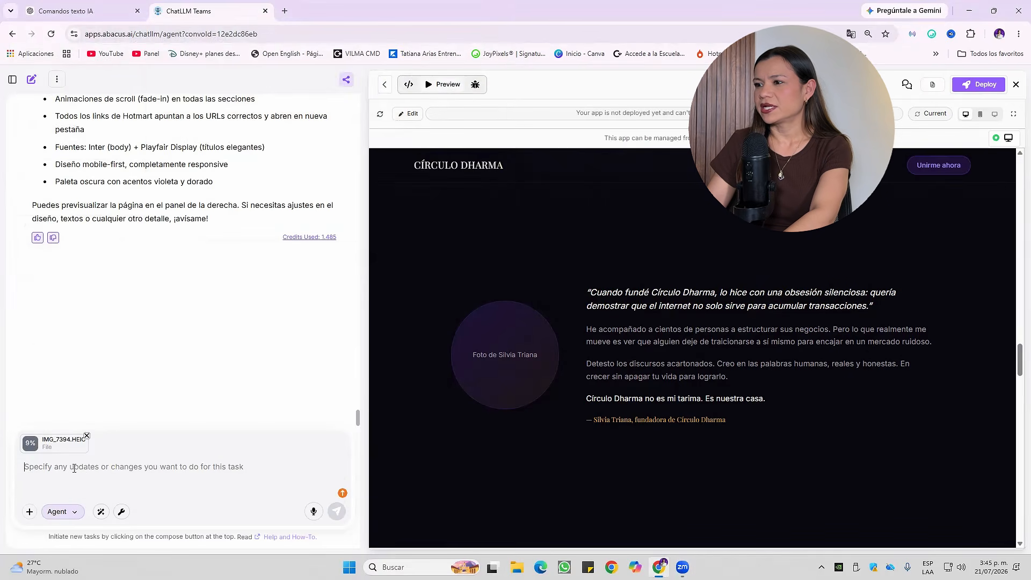
{"action": "type", "text": "en"}
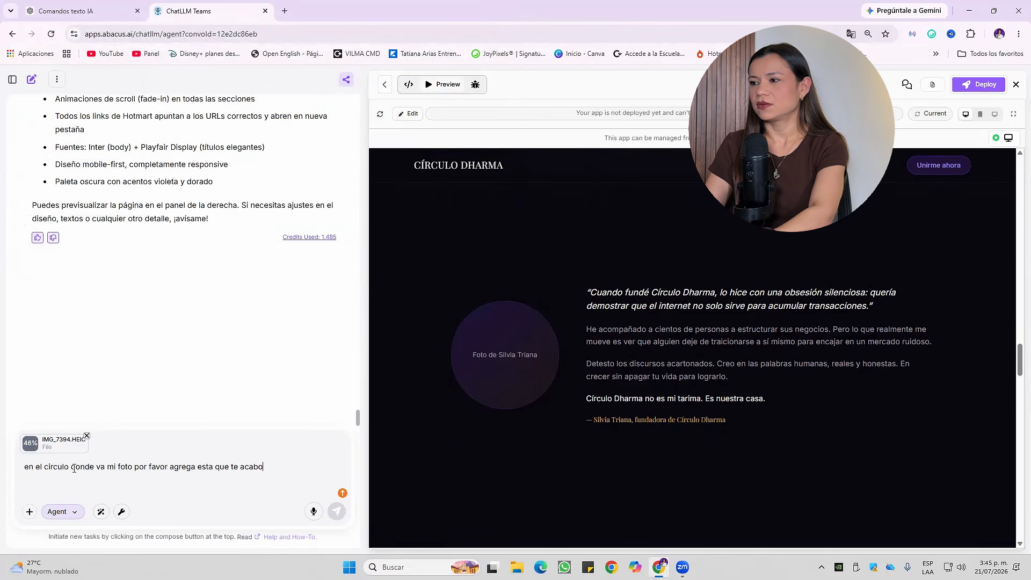
{"action": "type", "text": "ompartir"}
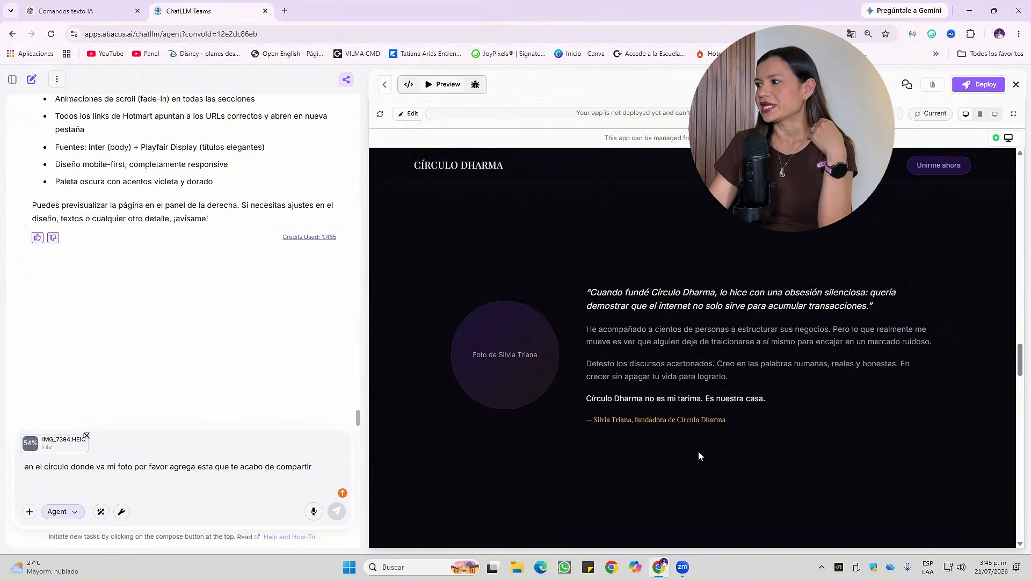
- Examine the preview's testimonial section, from the testimonial image placeholder through the video placeholders Testimonio 1 to Testimonio 4
{"action": "scroll", "coordinate": [722, 402], "scroll_direction": "down", "scroll_amount": 1}
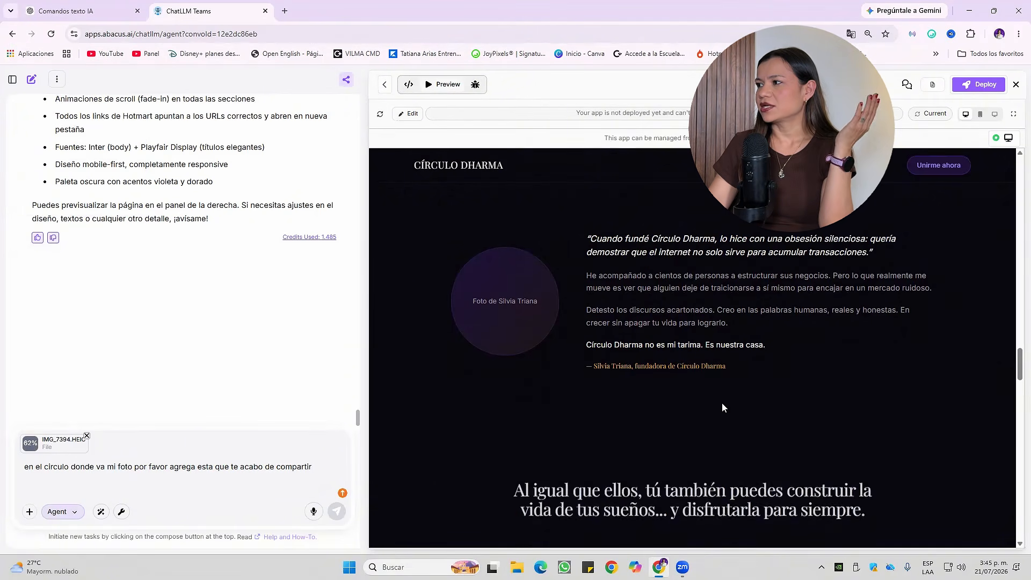
{"action": "scroll", "coordinate": [739, 302], "scroll_direction": "down", "scroll_amount": 3}
{"action": "scroll", "coordinate": [738, 341], "scroll_direction": "down", "scroll_amount": 2}
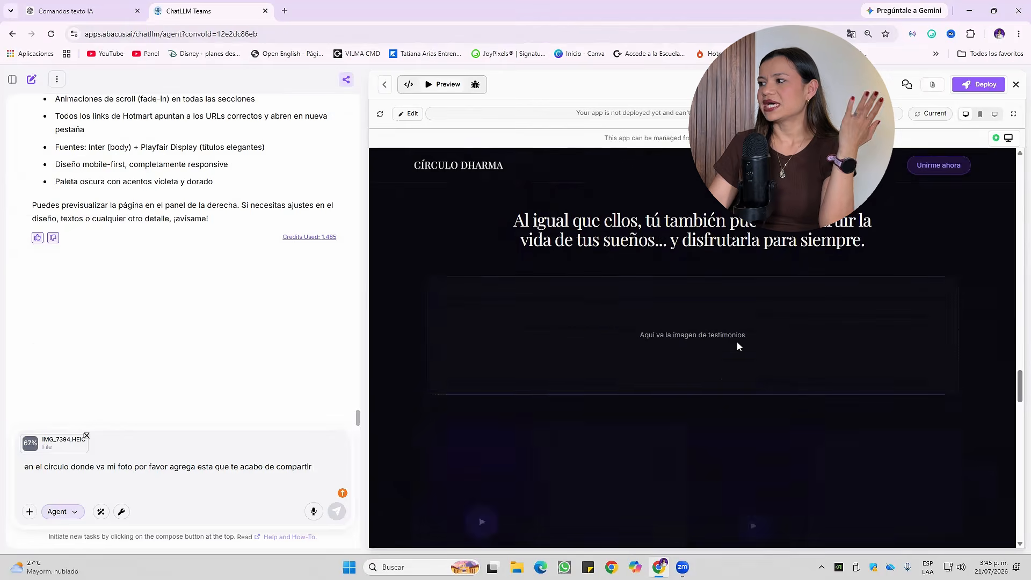
{"action": "scroll", "coordinate": [707, 368], "scroll_direction": "down", "scroll_amount": 3}
{"action": "scroll", "coordinate": [477, 455], "scroll_direction": "up", "scroll_amount": 1}
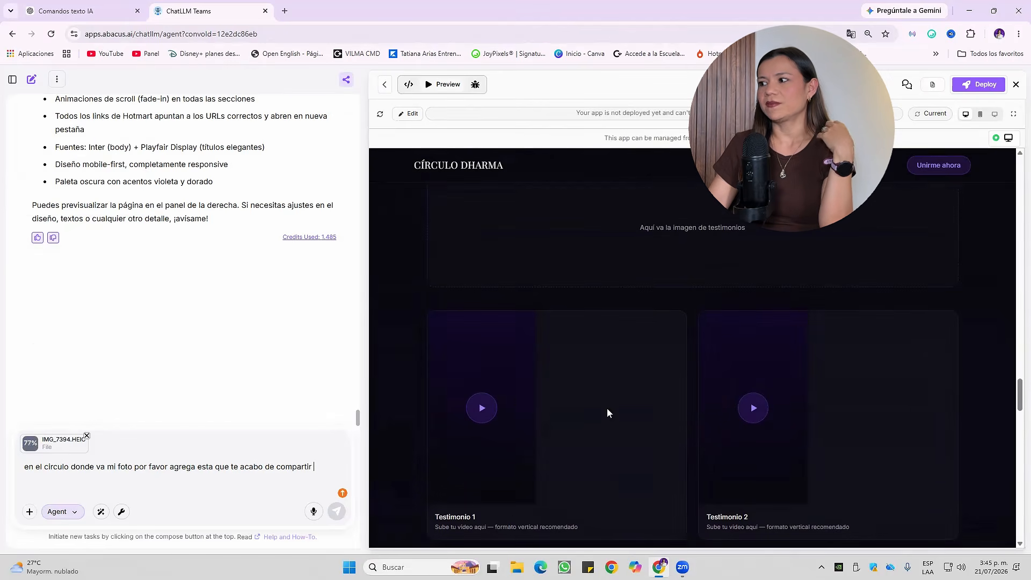
{"action": "scroll", "coordinate": [607, 409], "scroll_direction": "down", "scroll_amount": 1}
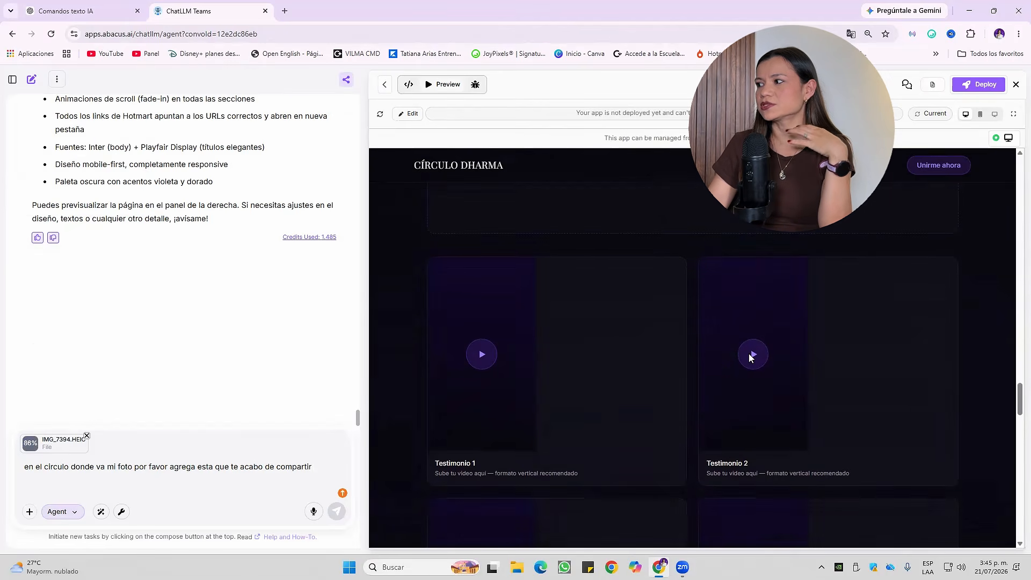
{"action": "scroll", "coordinate": [774, 416], "scroll_direction": "down", "scroll_amount": 3}
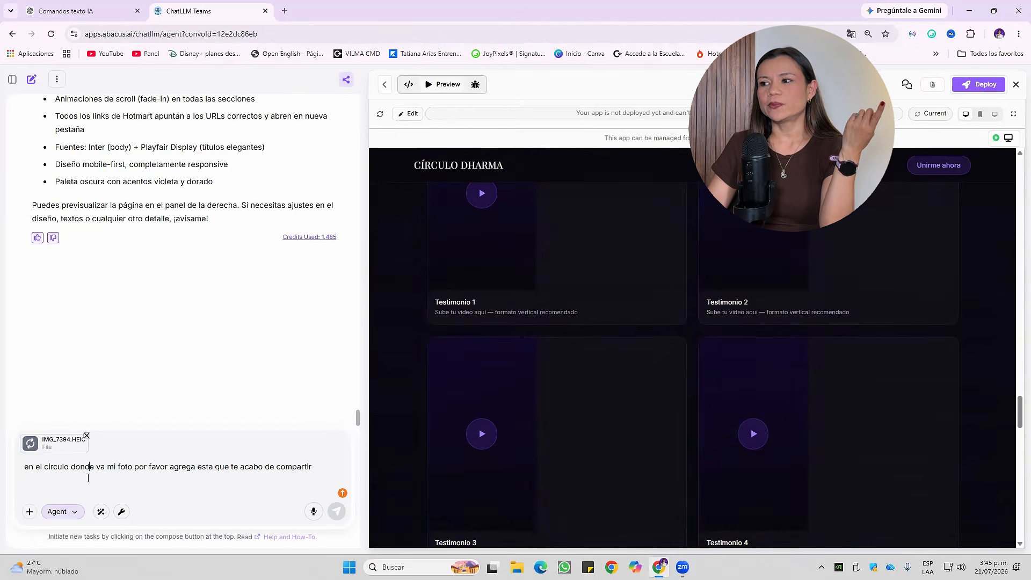
- Examine the preview's plan prices, guarantee, frequently asked questions and closing call to action, and return to the "Círculo Dharma no es un curso." section
{"action": "scroll", "coordinate": [717, 382], "scroll_direction": "down", "scroll_amount": 8}
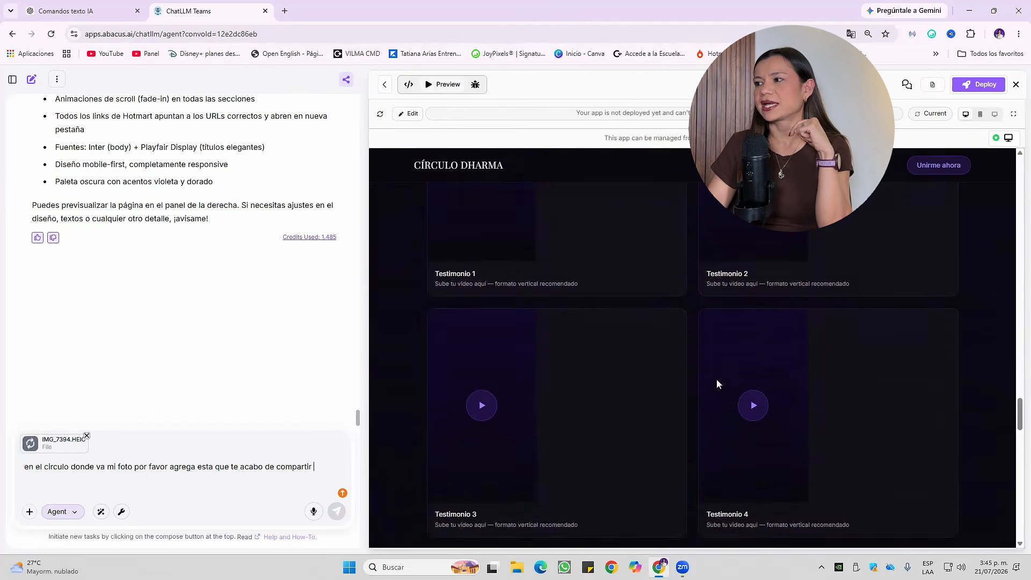
{"action": "scroll", "coordinate": [739, 412], "scroll_direction": "down", "scroll_amount": 1}
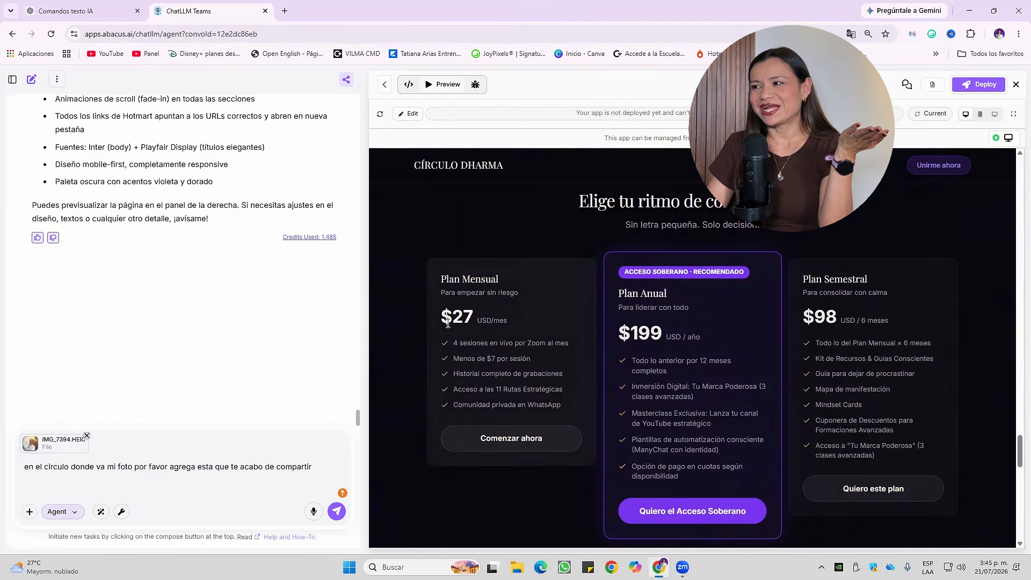
{"action": "left_click_drag", "start_coordinate": [474, 312], "coordinate": [440, 317]}
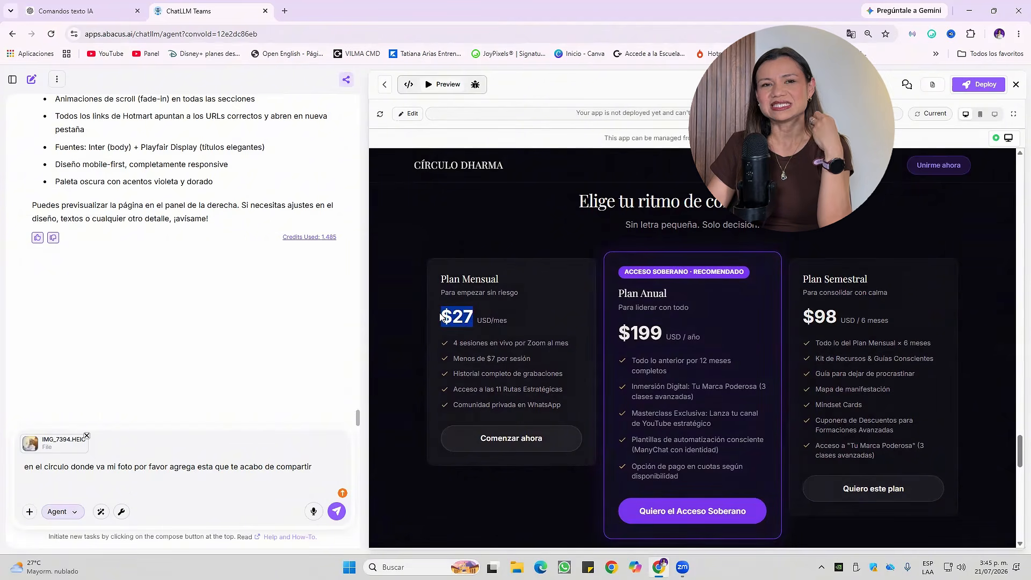
{"action": "left_click", "coordinate": [626, 329]}
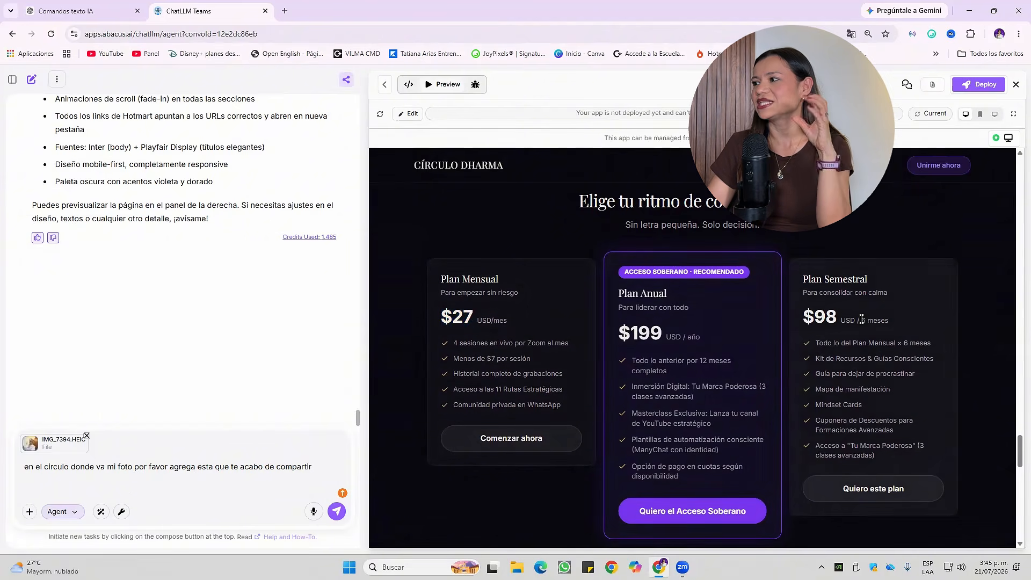
{"action": "scroll", "coordinate": [860, 322], "scroll_direction": "down", "scroll_amount": 3}
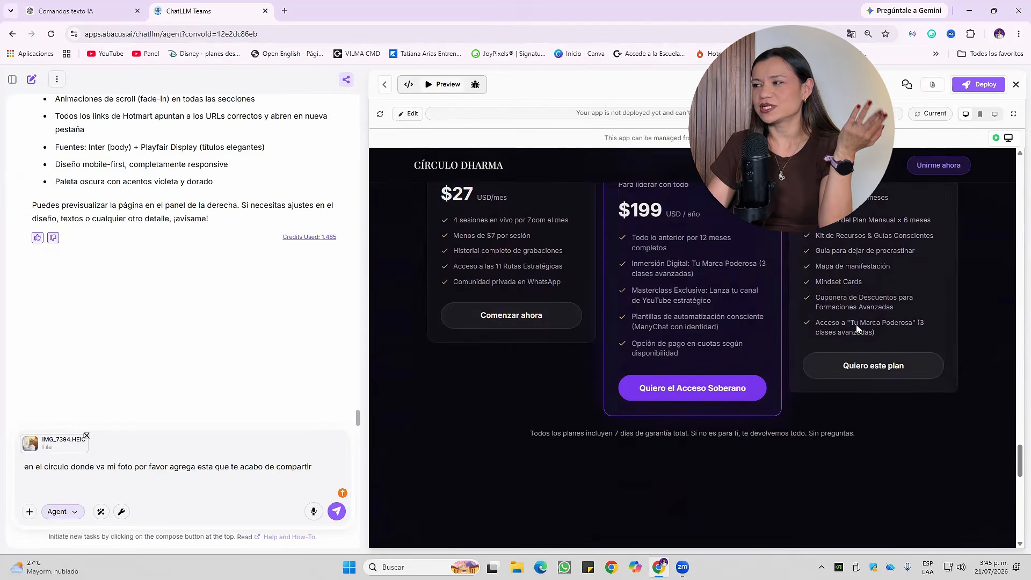
{"action": "scroll", "coordinate": [857, 338], "scroll_direction": "down", "scroll_amount": 5}
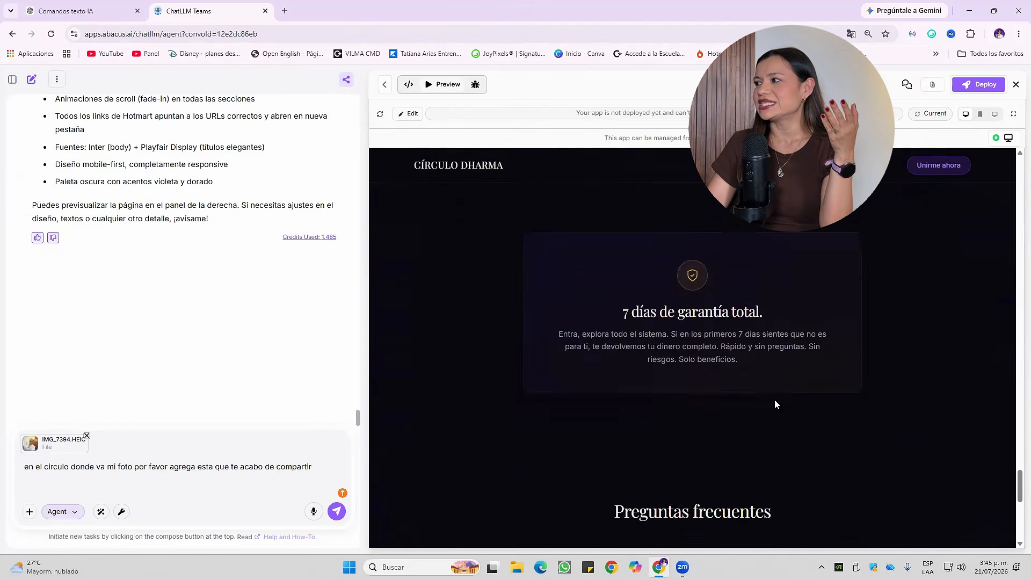
{"action": "scroll", "coordinate": [774, 403], "scroll_direction": "down", "scroll_amount": 8}
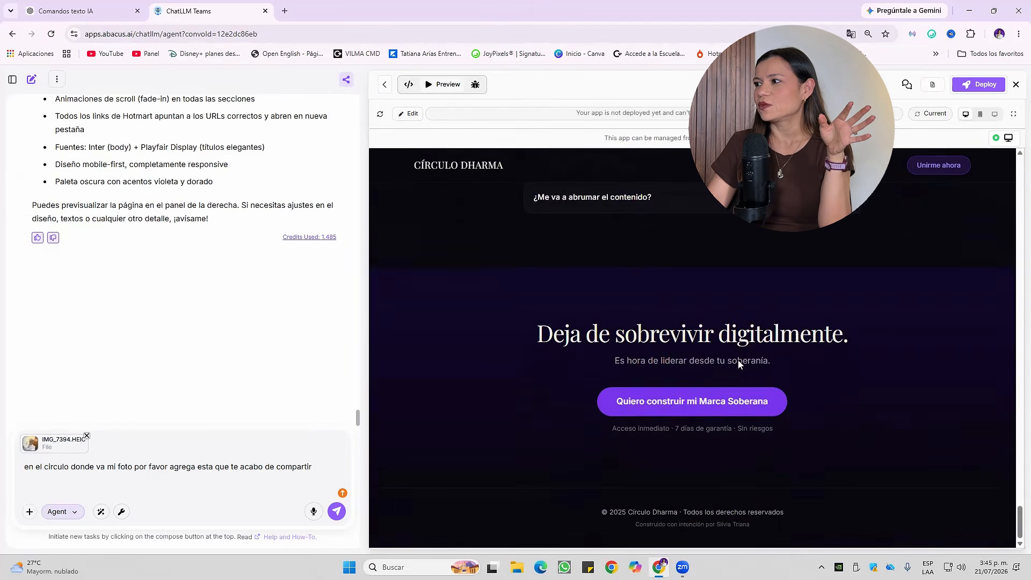
{"action": "scroll", "coordinate": [679, 406], "scroll_direction": "up", "scroll_amount": 3}
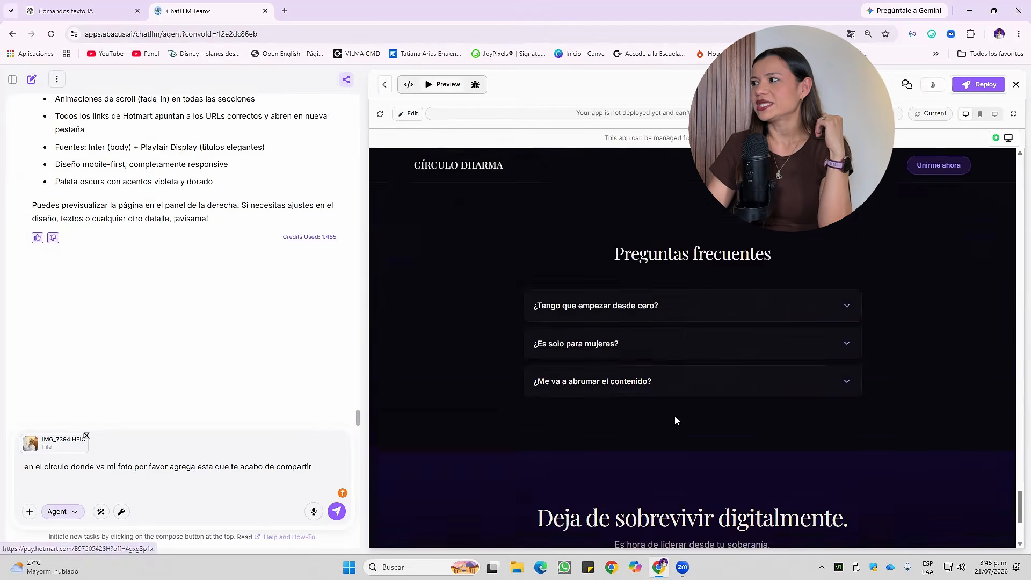
{"action": "scroll", "coordinate": [675, 416], "scroll_direction": "up", "scroll_amount": 15}
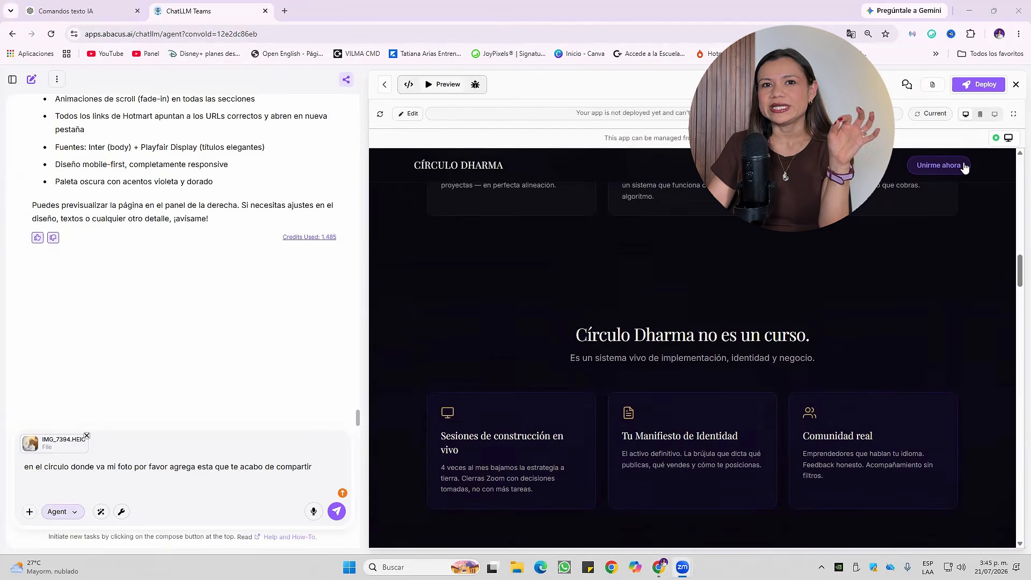
- Deploy the app to the Abacus.AI domain membresiacirculodharma.abacusai.app and dismiss the deployment confirmation
{"action": "left_click", "coordinate": [986, 86]}
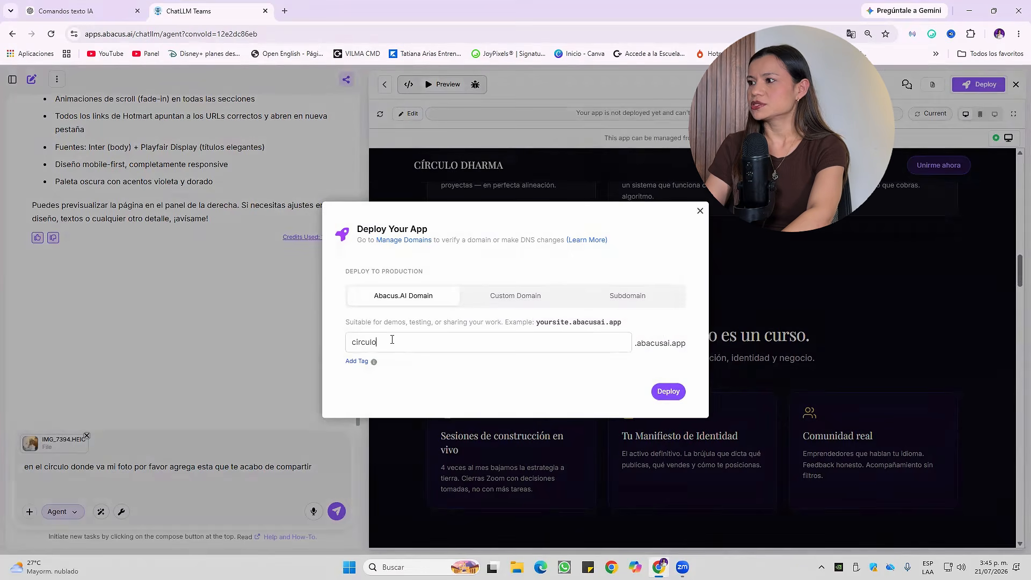
{"action": "key", "text": "BackSpace"}
{"action": "key", "text": "BackSpace"}
{"action": "key", "text": "BackSpace"}
{"action": "key", "text": "BackSpace"}
{"action": "key", "text": "BackSpace"}
{"action": "key", "text": "BackSpace"}
{"action": "key", "text": "BackSpace"}
{"action": "key", "text": "BackSpace"}
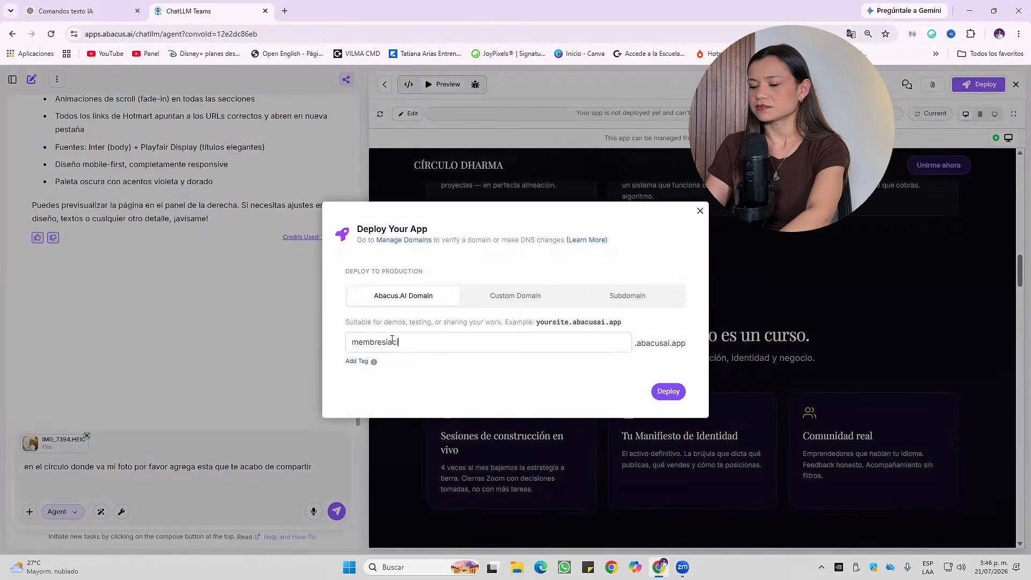
{"action": "type", "text": "lo"}
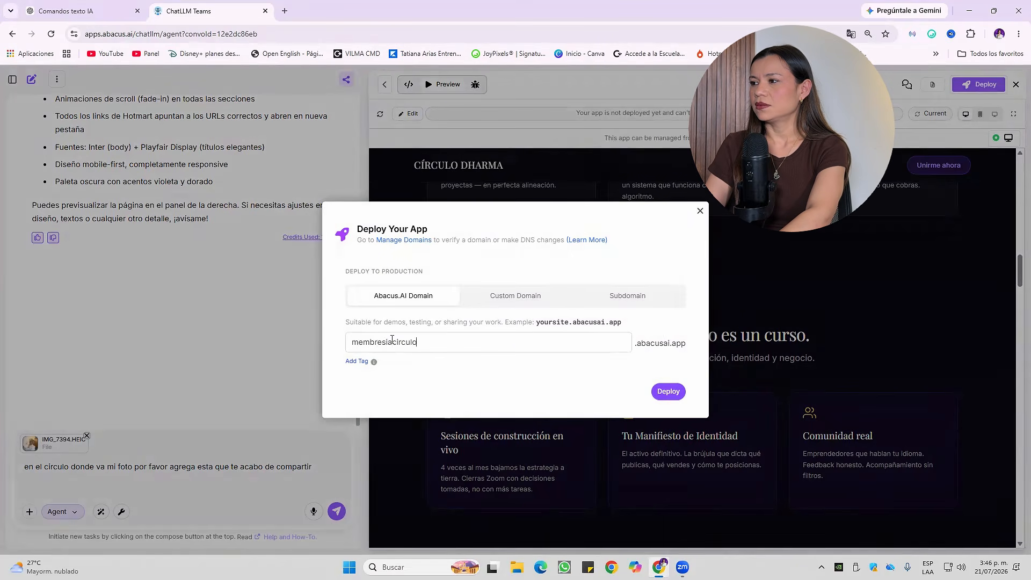
{"action": "type", "text": "dharma"}
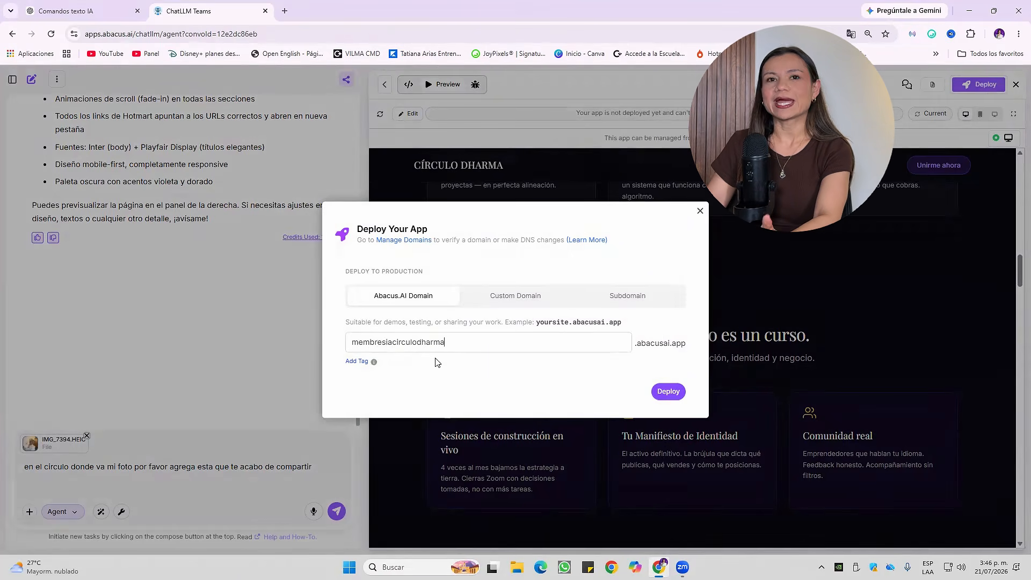
{"action": "left_click", "coordinate": [668, 391]}
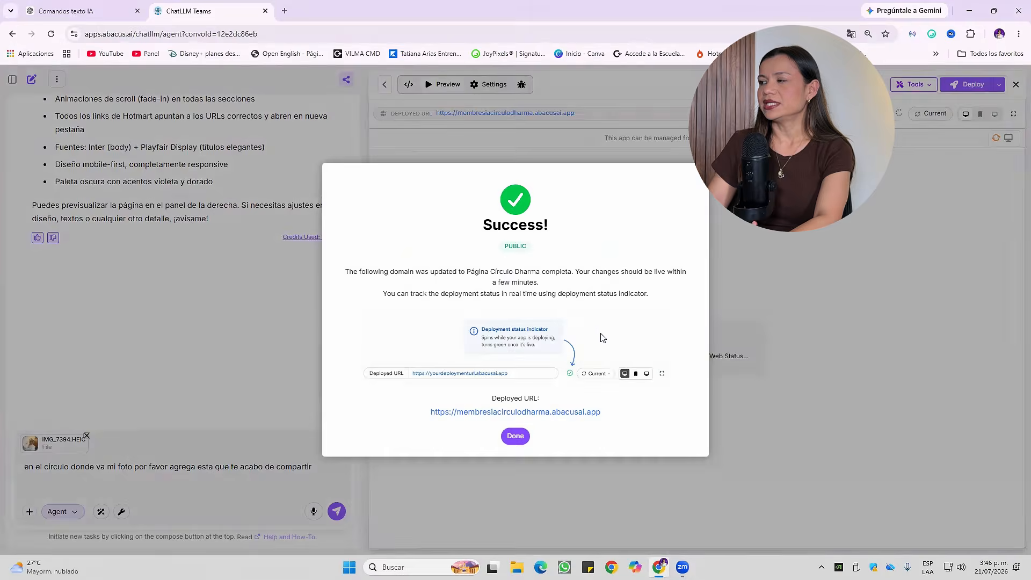
{"action": "left_click", "coordinate": [516, 436]}
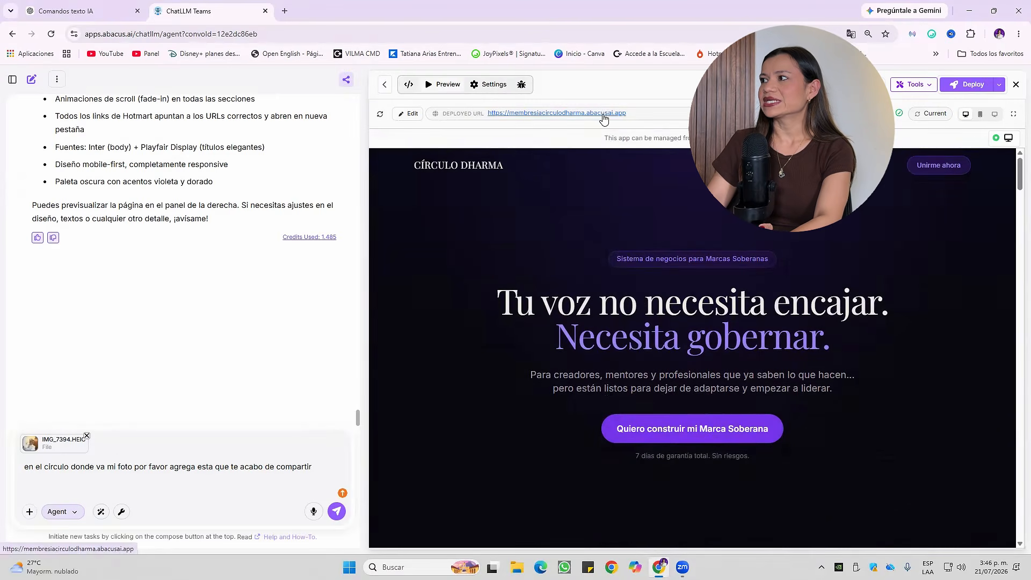
- Open the deployed site membresiacirculodharma.abacusai.app and examine it from the hero to the "Los negocios genéricos sobreviven." section
{"action": "left_click", "coordinate": [585, 114]}
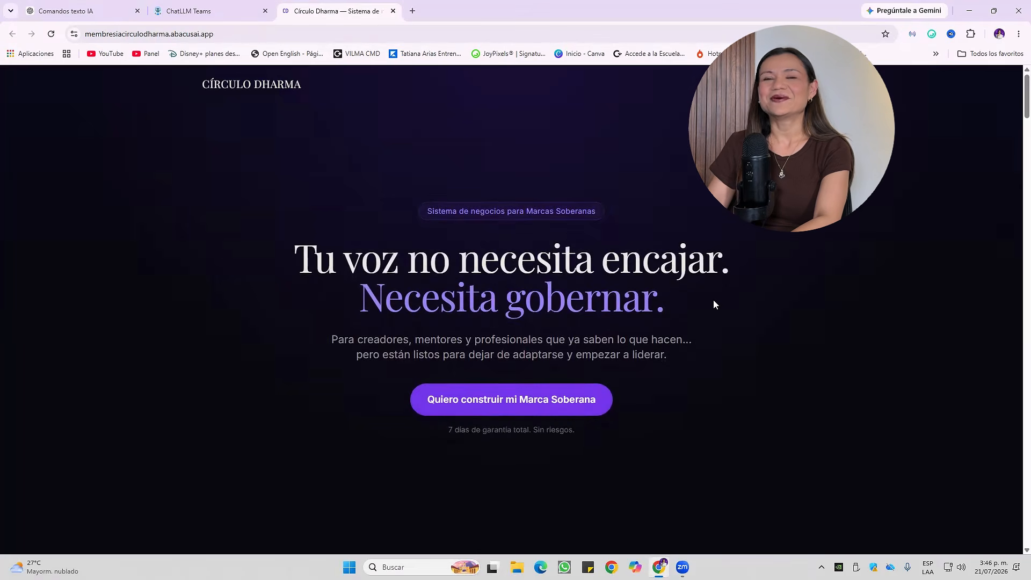
{"action": "scroll", "coordinate": [714, 304], "scroll_direction": "down", "scroll_amount": 8}
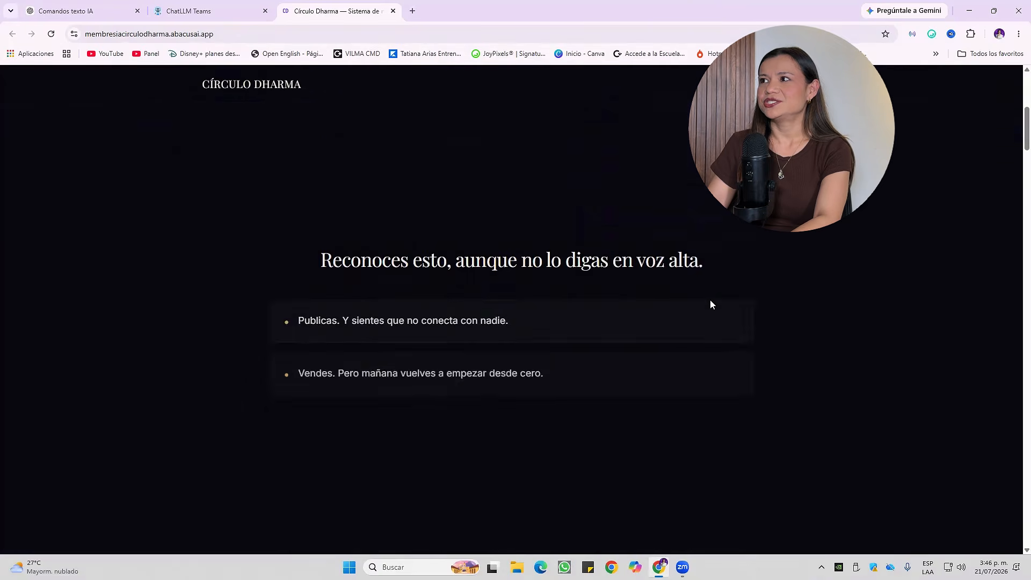
{"action": "scroll", "coordinate": [711, 304], "scroll_direction": "down", "scroll_amount": 4}
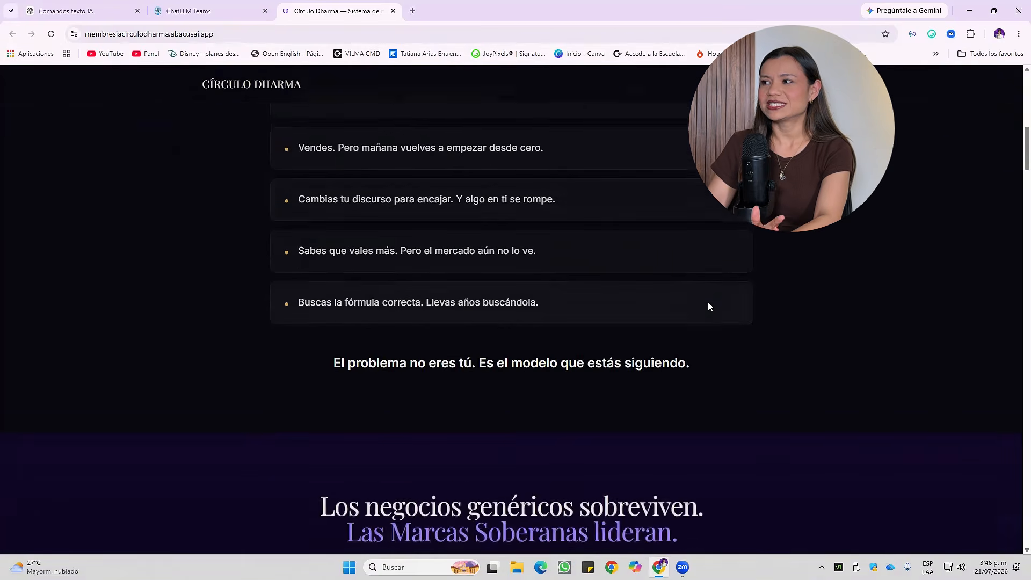
{"action": "scroll", "coordinate": [704, 304], "scroll_direction": "down", "scroll_amount": 2}
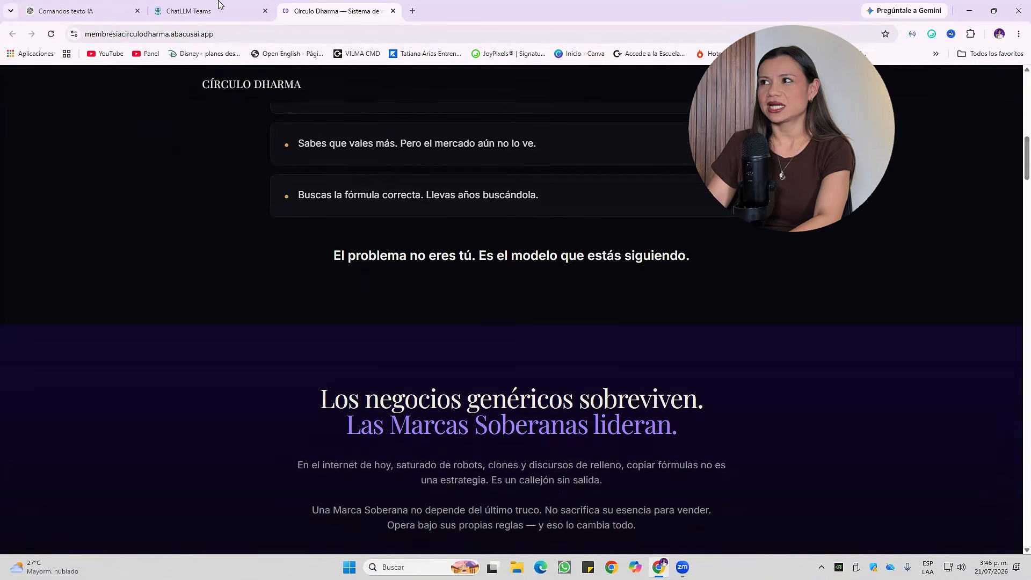
- Switch to the ChatGPT conversation, review the product information in Pasted text.txt from its end back to its start, and close the document
{"action": "left_click", "coordinate": [67, 10]}
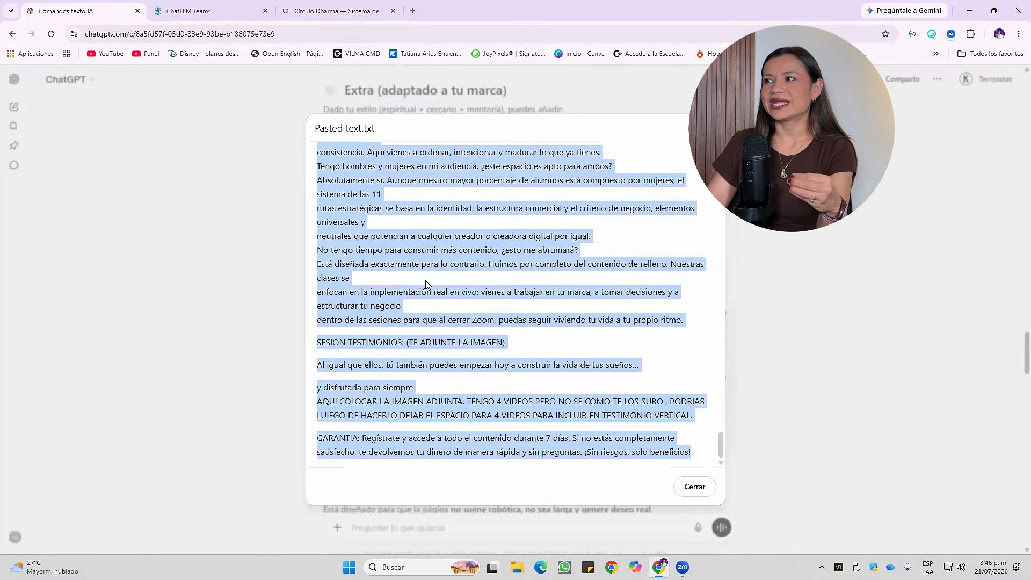
{"action": "scroll", "coordinate": [425, 200], "scroll_direction": "up", "scroll_amount": 15}
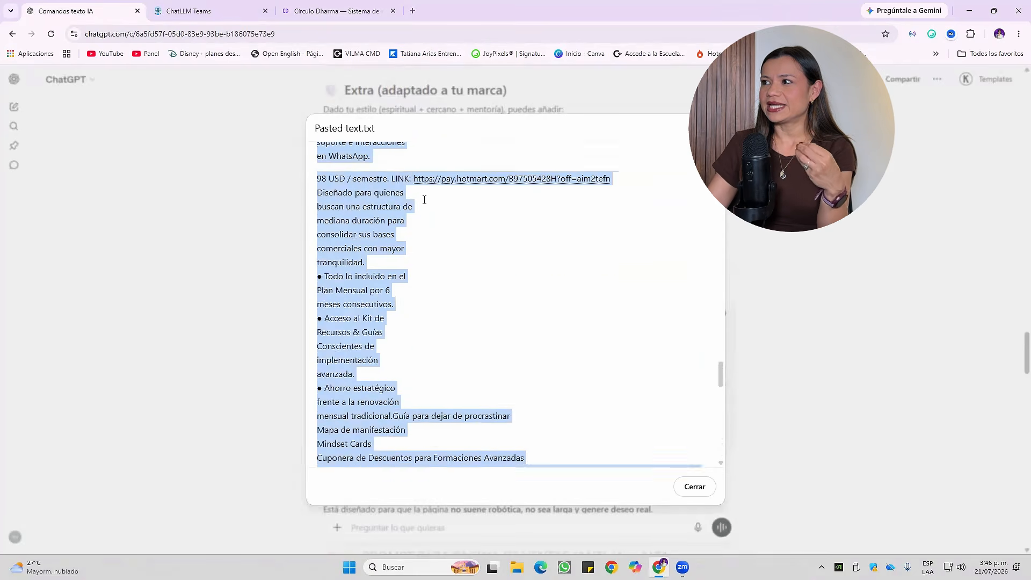
{"action": "scroll", "coordinate": [425, 200], "scroll_direction": "up", "scroll_amount": 15}
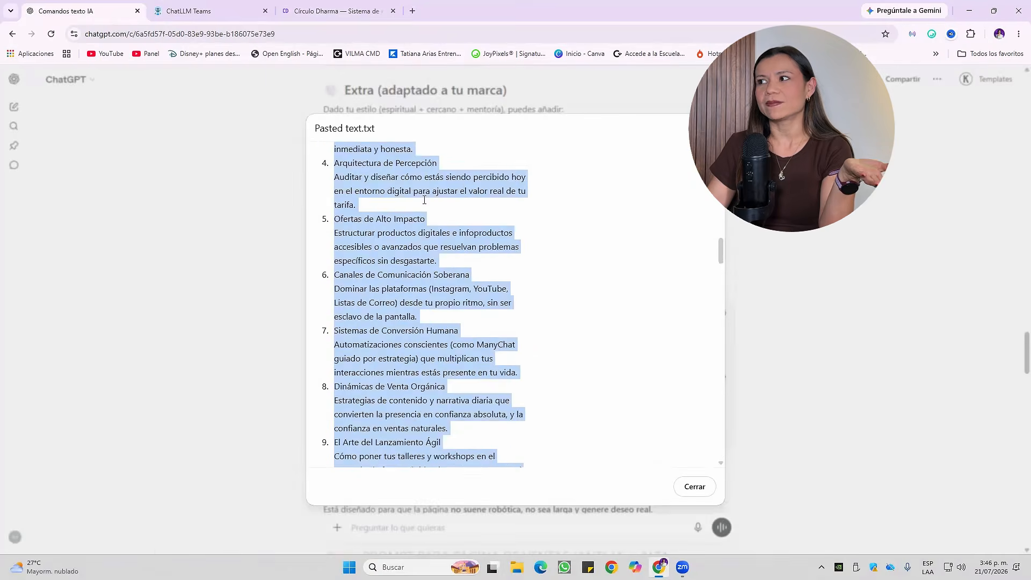
{"action": "scroll", "coordinate": [425, 200], "scroll_direction": "up", "scroll_amount": 10}
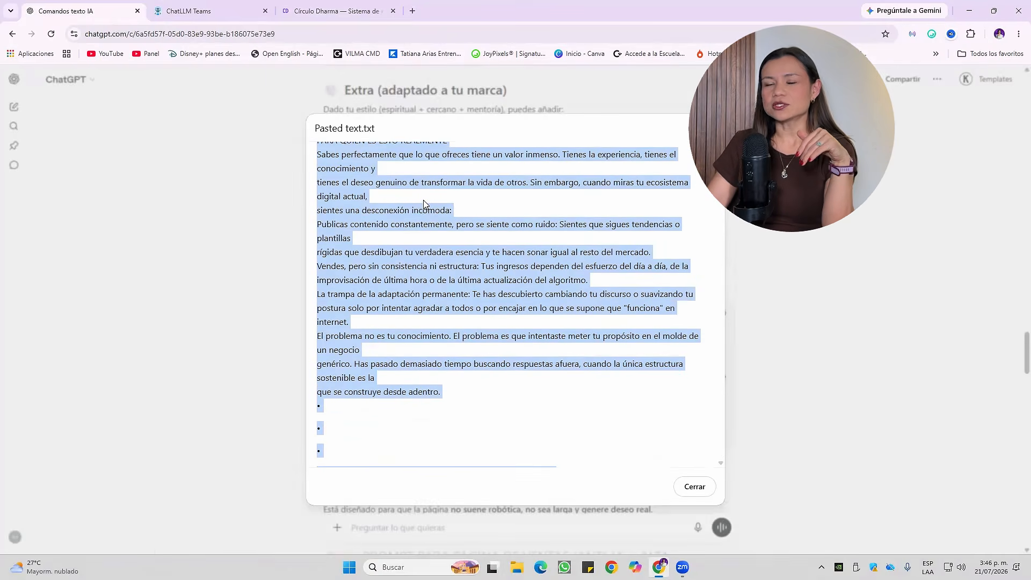
{"action": "scroll", "coordinate": [424, 203], "scroll_direction": "up", "scroll_amount": 3}
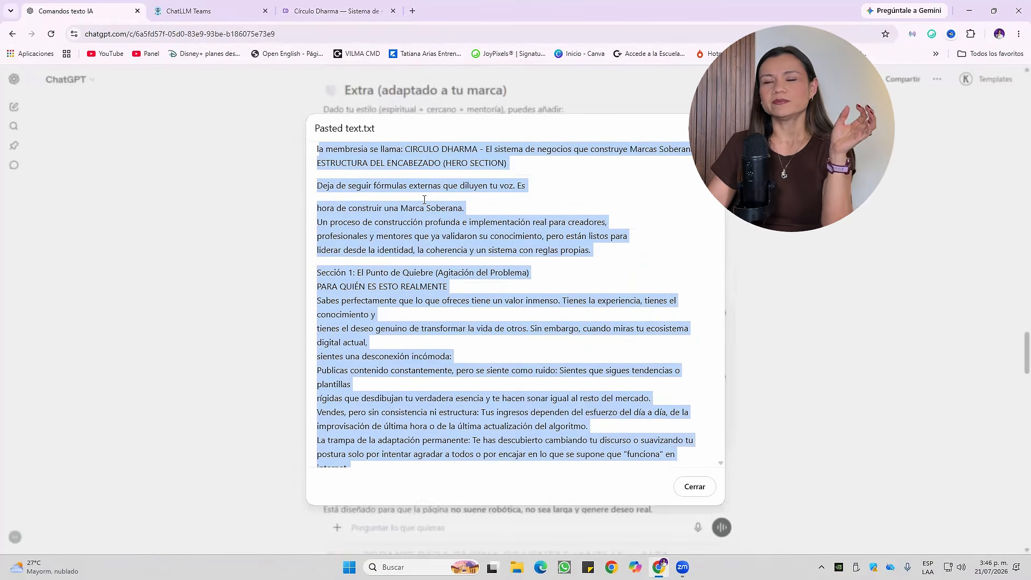
{"action": "key", "text": "Escape"}
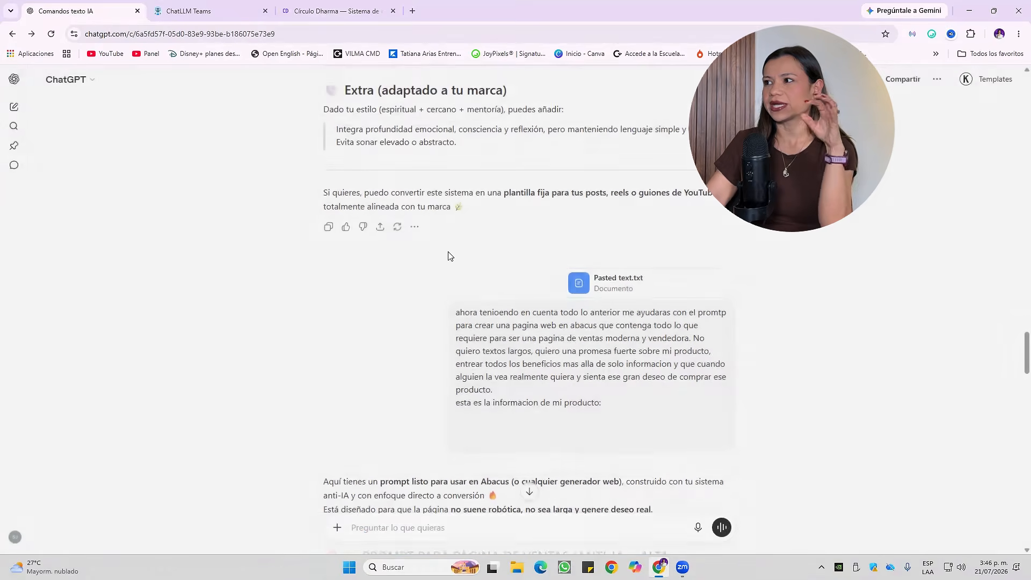
- Switch back to Abacus AI and examine the preview from the hero through the benefit cards to the "Círculo Dharma no es un curso." heading
{"action": "left_click", "coordinate": [188, 11]}
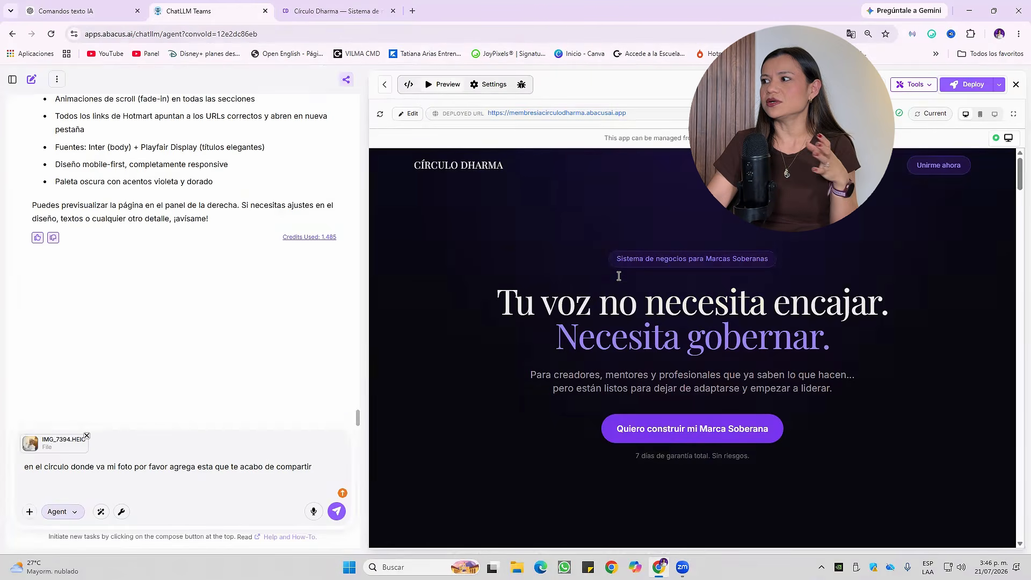
{"action": "scroll", "coordinate": [616, 283], "scroll_direction": "down", "scroll_amount": 4}
{"action": "scroll", "coordinate": [615, 284], "scroll_direction": "down", "scroll_amount": 5}
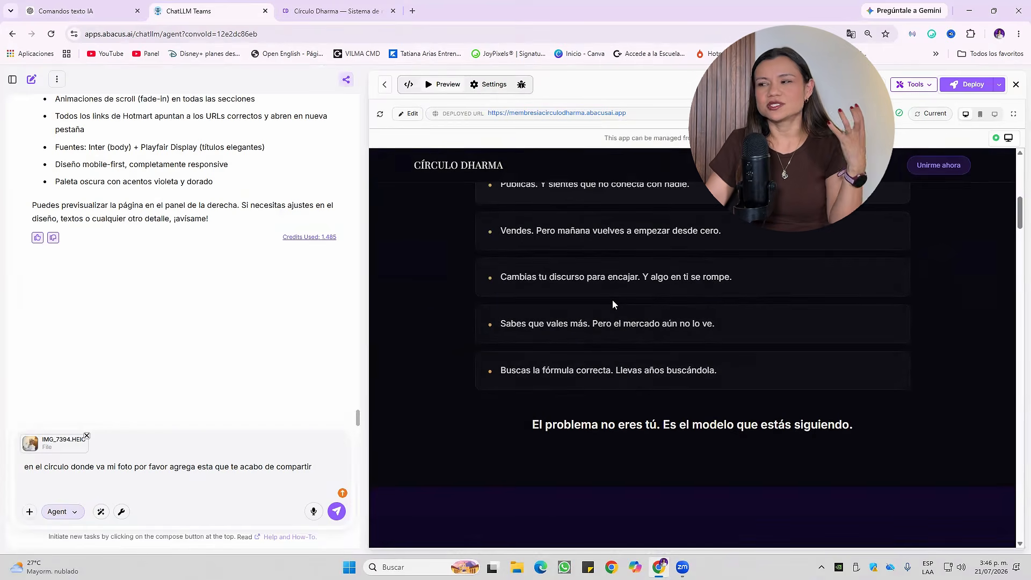
{"action": "scroll", "coordinate": [613, 301], "scroll_direction": "down", "scroll_amount": 6}
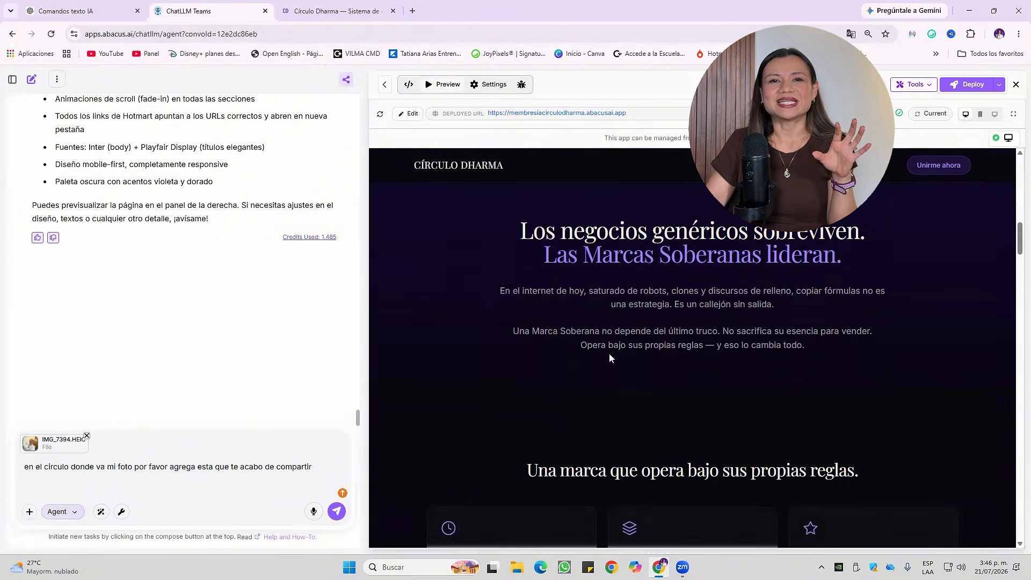
{"action": "scroll", "coordinate": [609, 355], "scroll_direction": "down", "scroll_amount": 4}
{"action": "scroll", "coordinate": [609, 357], "scroll_direction": "down", "scroll_amount": 1}
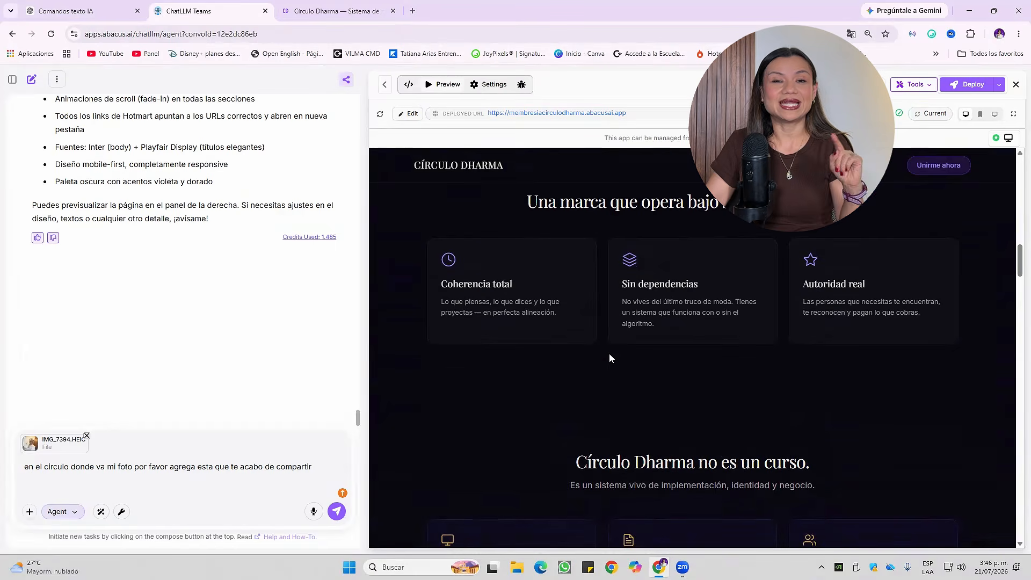
- Open the other Círculo Dharma page at circulodharma.abacusai.app in a new tab and examine its hero section and web address
{"action": "left_click", "coordinate": [412, 10]}
{"action": "type", "text": "circulodharma.abacusai.app"}
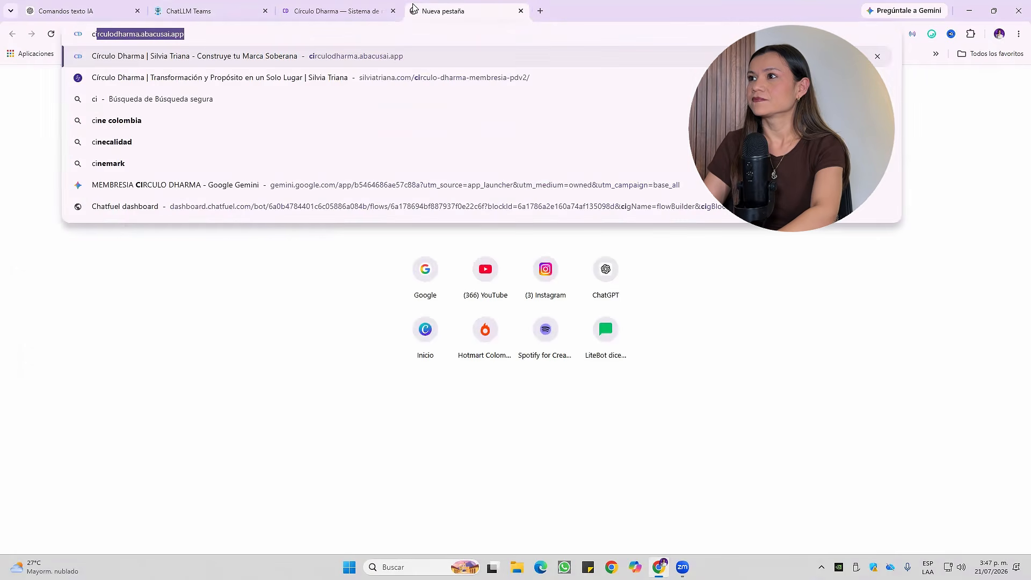
{"action": "key", "text": "Right"}
{"action": "key", "text": "Return"}
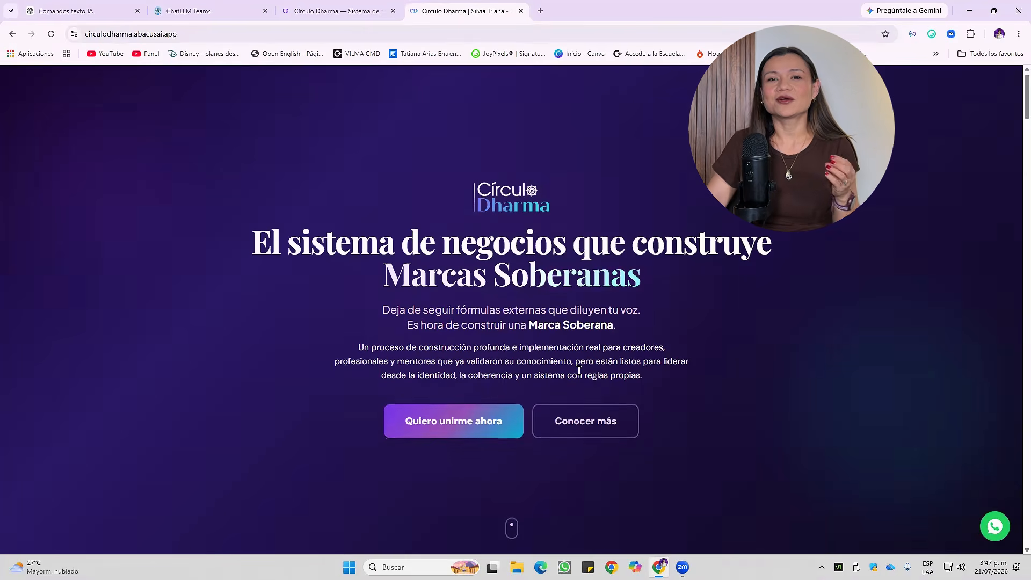
{"action": "scroll", "coordinate": [578, 369], "scroll_direction": "down", "scroll_amount": 4}
{"action": "scroll", "coordinate": [158, 102], "scroll_direction": "up", "scroll_amount": 4}
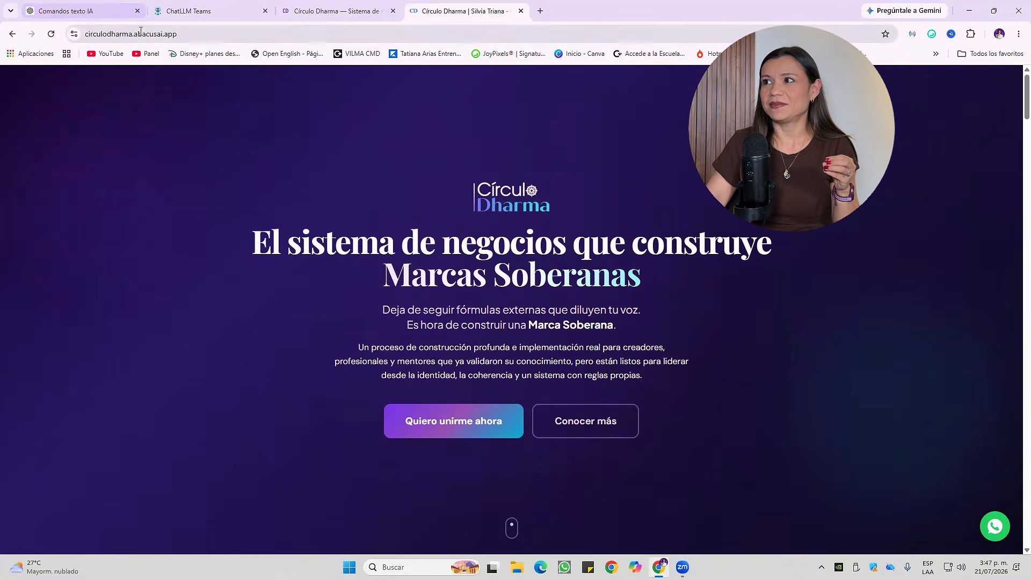
{"action": "left_click_drag", "start_coordinate": [137, 30], "coordinate": [171, 29]}
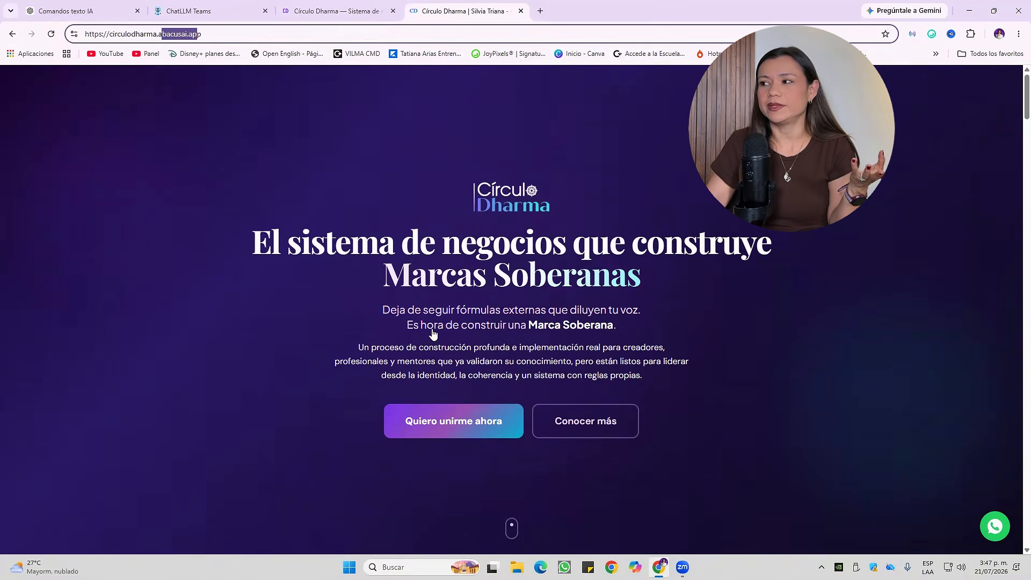
- Compare that page's Marca Soberana and "Las 11 Rutas Estratégicas" sections with the newly deployed membership page
{"action": "scroll", "coordinate": [430, 329], "scroll_direction": "down", "scroll_amount": 12}
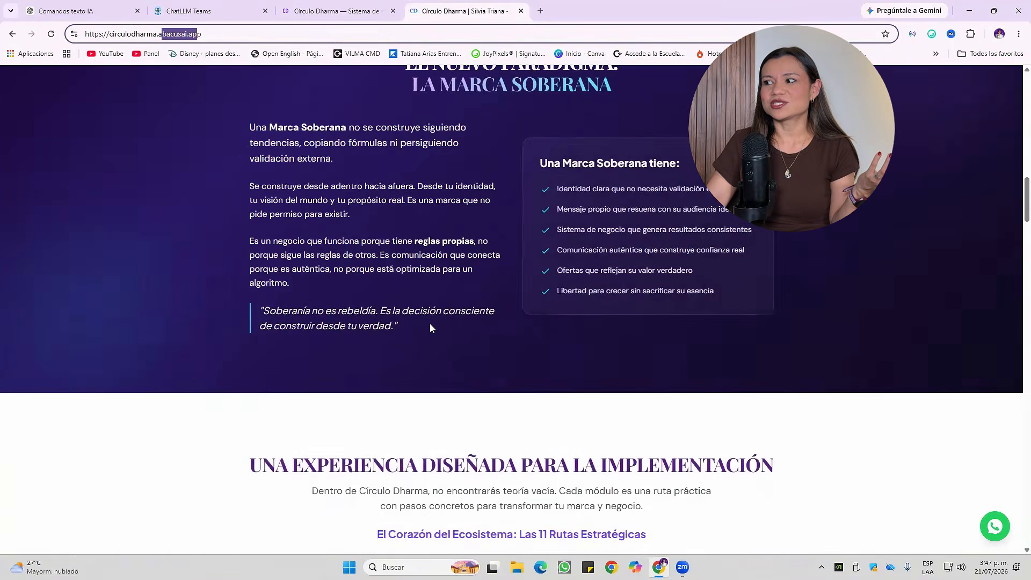
{"action": "scroll", "coordinate": [430, 324], "scroll_direction": "down", "scroll_amount": 8}
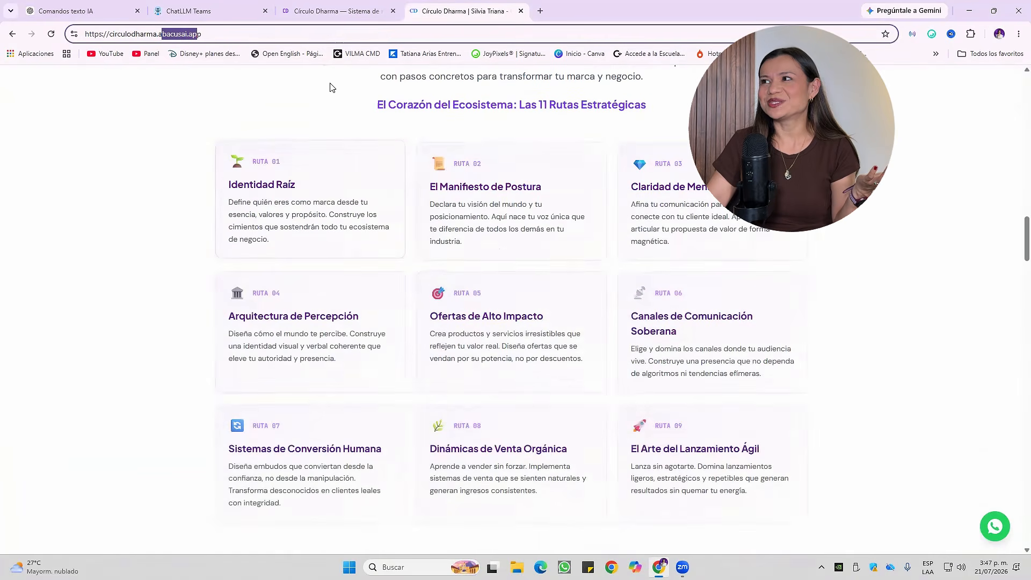
{"action": "left_click", "coordinate": [323, 10]}
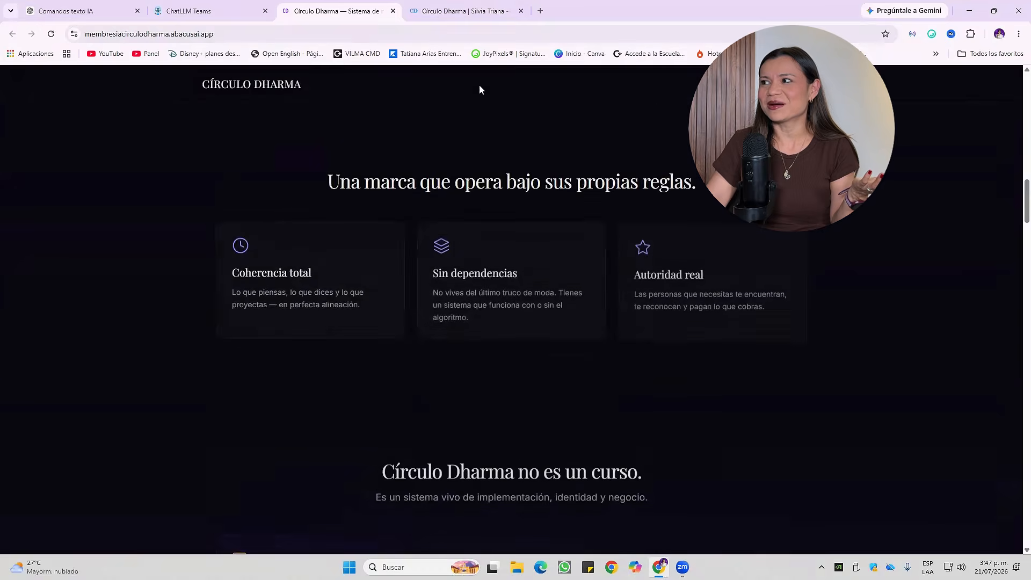
{"action": "left_click", "coordinate": [463, 11]}
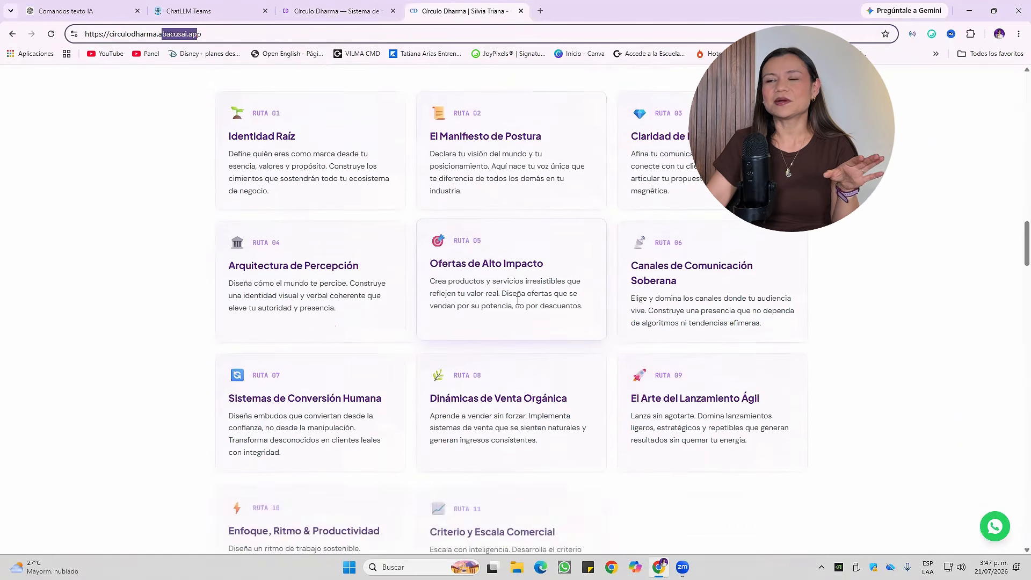
{"action": "scroll", "coordinate": [518, 301], "scroll_direction": "up", "scroll_amount": 1}
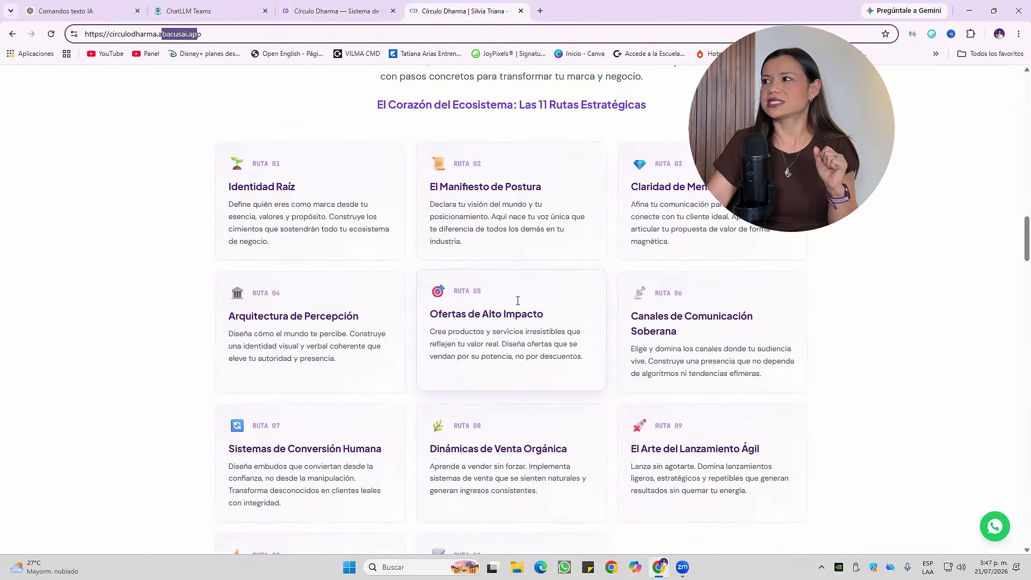
{"action": "scroll", "coordinate": [518, 301], "scroll_direction": "up", "scroll_amount": 1}
- Return to the Abacus AI chat and add to the drafted message "el fondo quioero quer lo cambies por uno blanco arena o crema"
{"action": "left_click", "coordinate": [185, 12]}
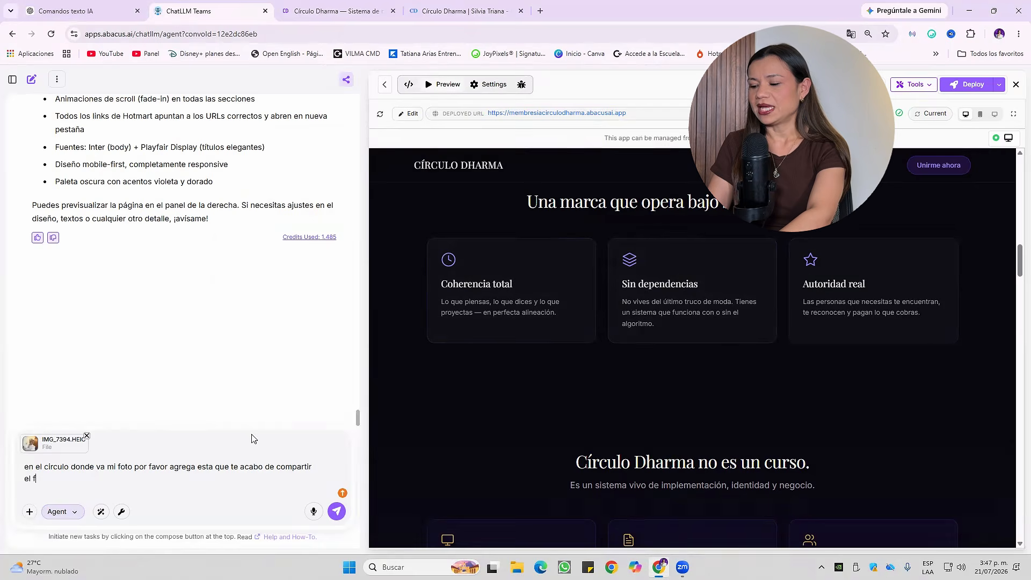
{"action": "type", "text": "ondo quioero quer lo"}
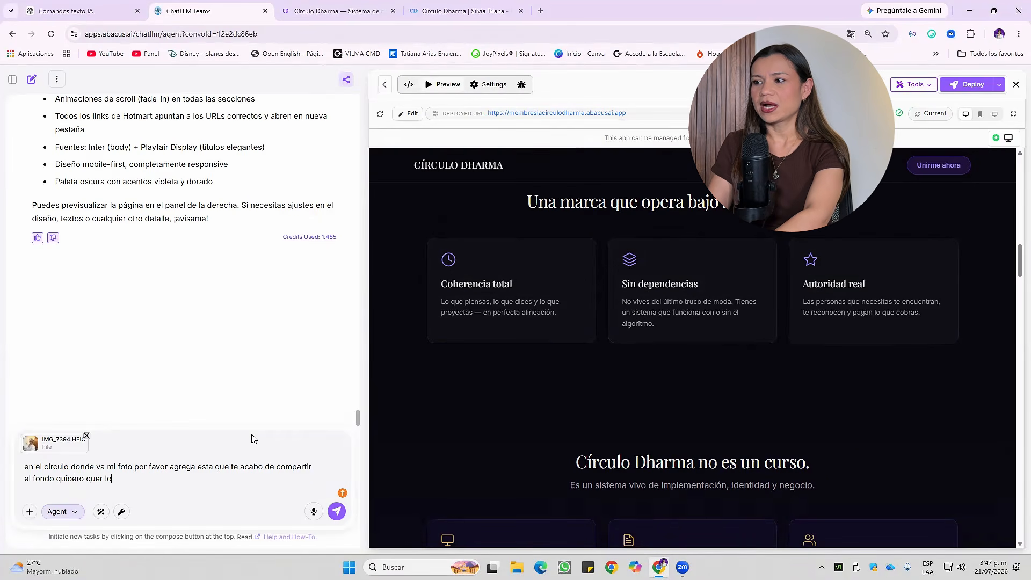
{"action": "type", "text": " cambies por uno blanco aen"}
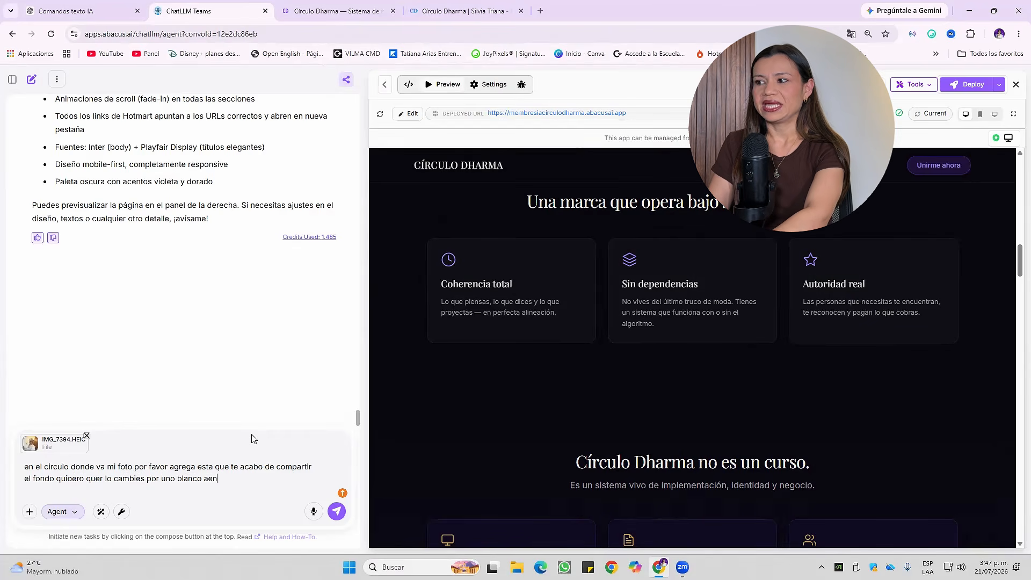
{"action": "key", "text": "BackSpace"}
{"action": "key", "text": "BackSpace"}
{"action": "type", "text": "rena o crema"}
{"action": "key", "text": "BackSpace"}
{"action": "type", "text": "ma y combi"}
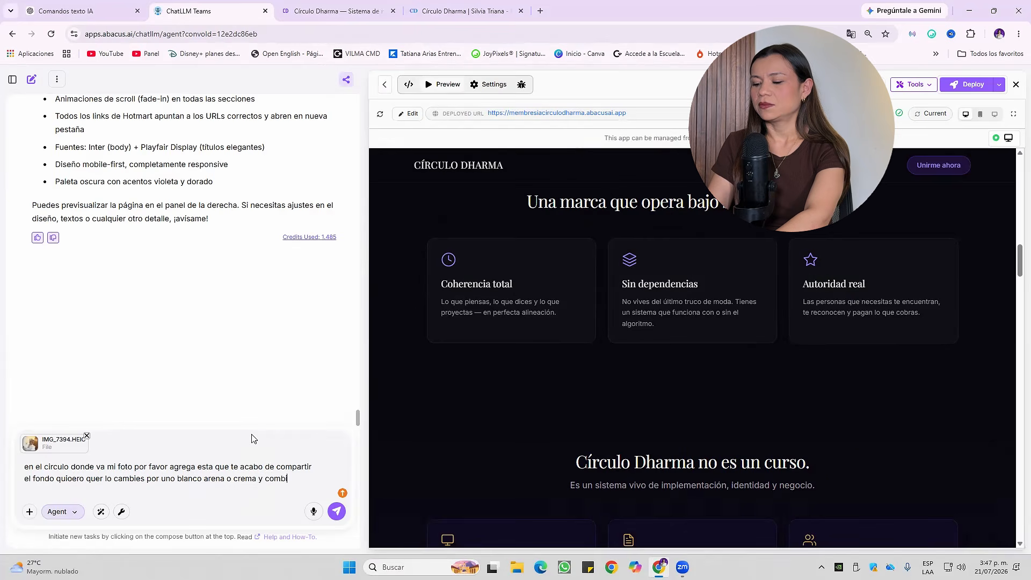
- Complete the message with "y combina con morado y en donde es blanco crema coloca letra moirada" and send it with the attached photo
{"action": "type", "text": "na con morado y en donde es bal"}
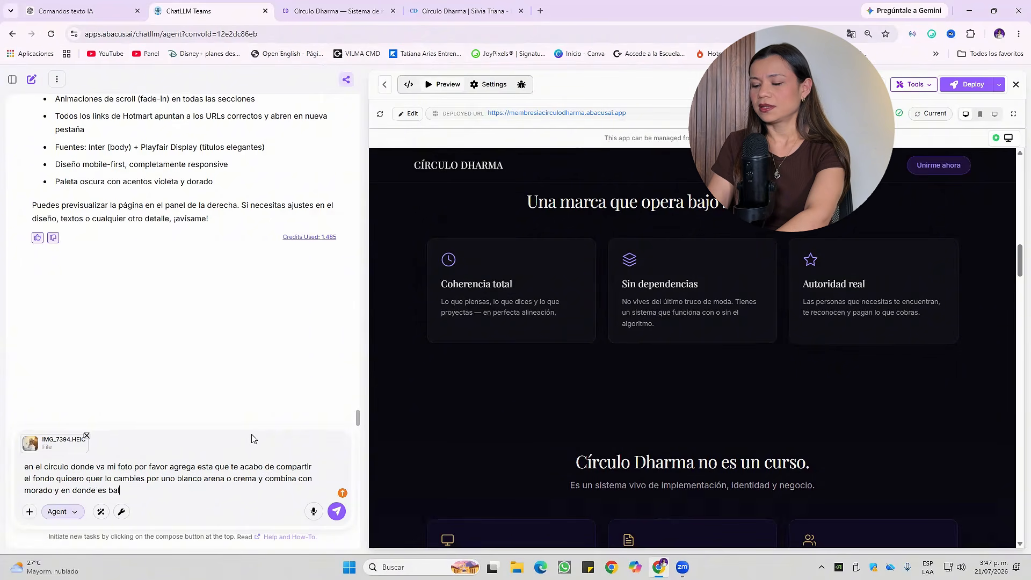
{"action": "key", "text": "BackSpace"}
{"action": "key", "text": "BackSpace"}
{"action": "type", "text": "lanco crema coloca letra moirada"}
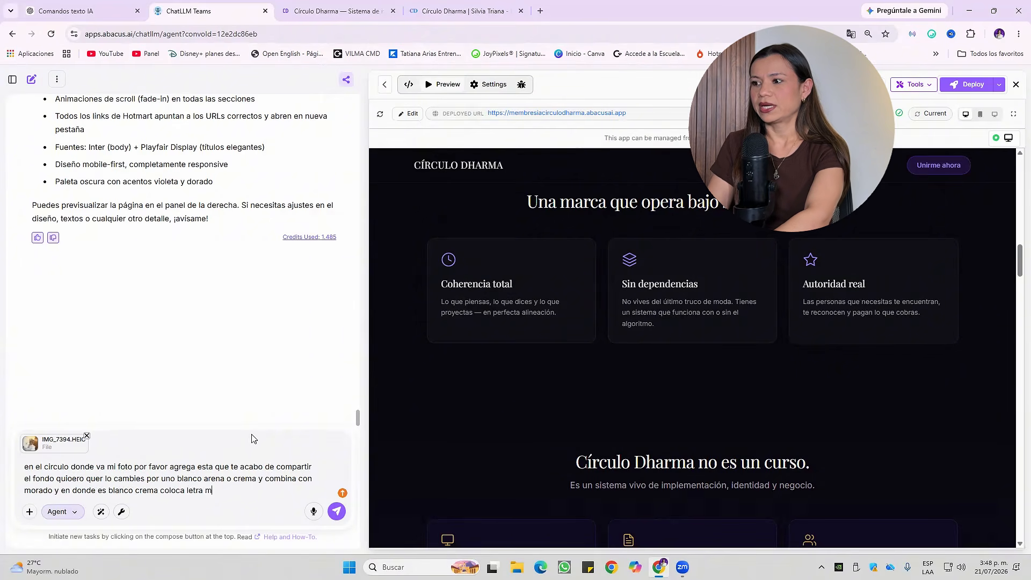
{"action": "key", "text": "Return"}
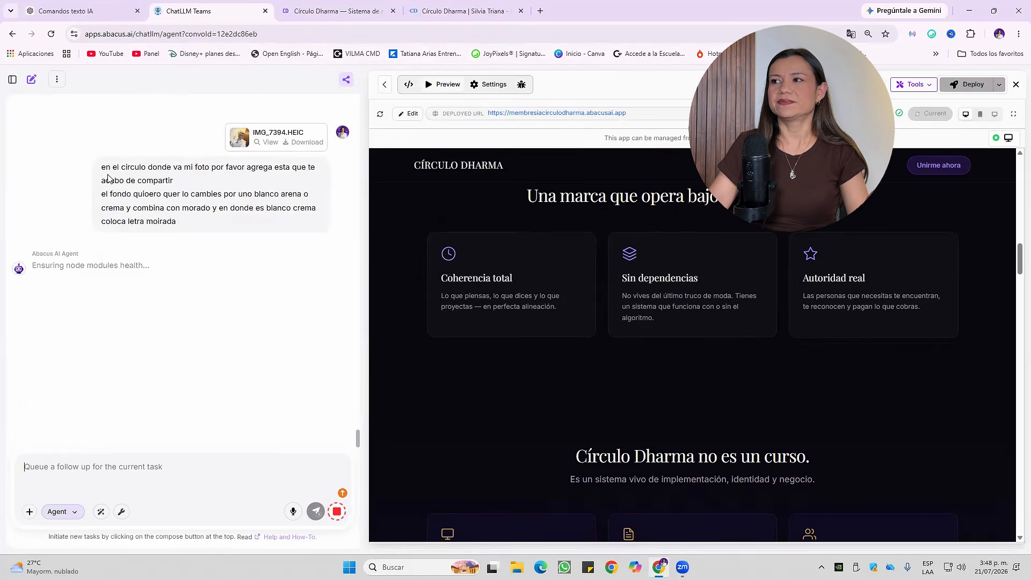